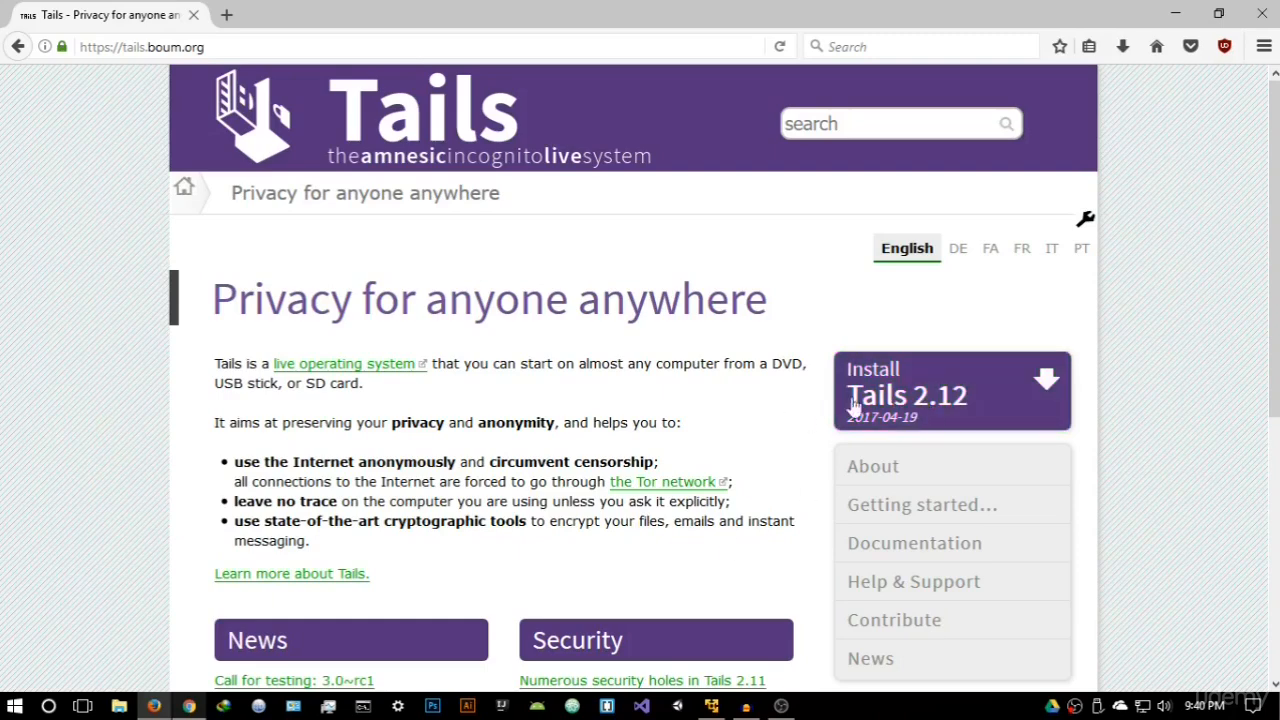
- Open the Tails 2.12 Installation Assistant, check its download-only page and return to the welcome page
left_click(955, 417)
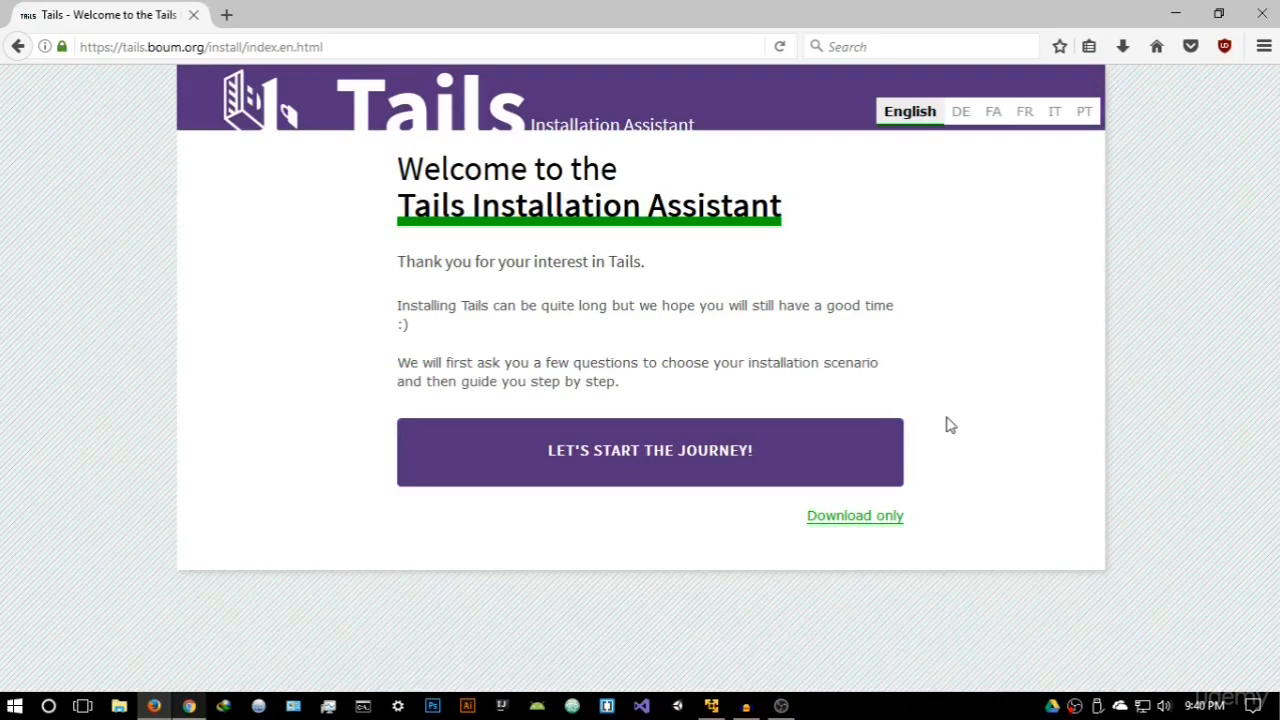
left_click(876, 524)
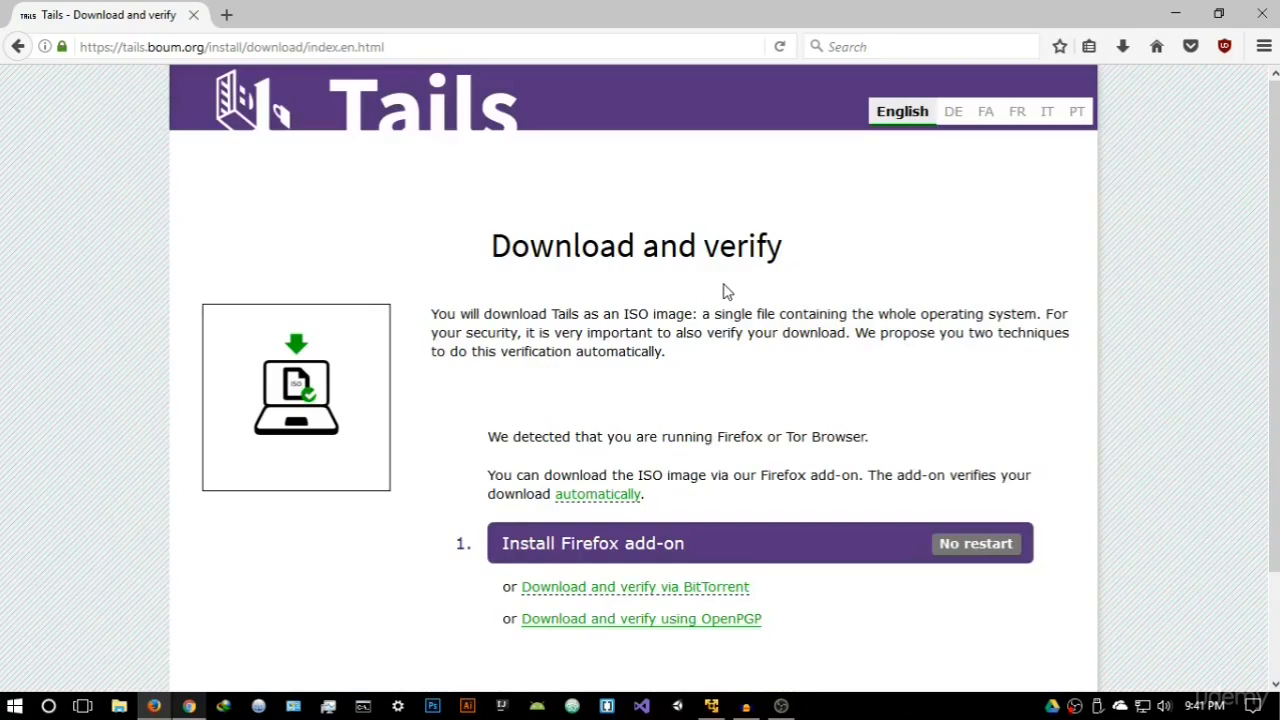
scroll(728, 291, "down", 2)
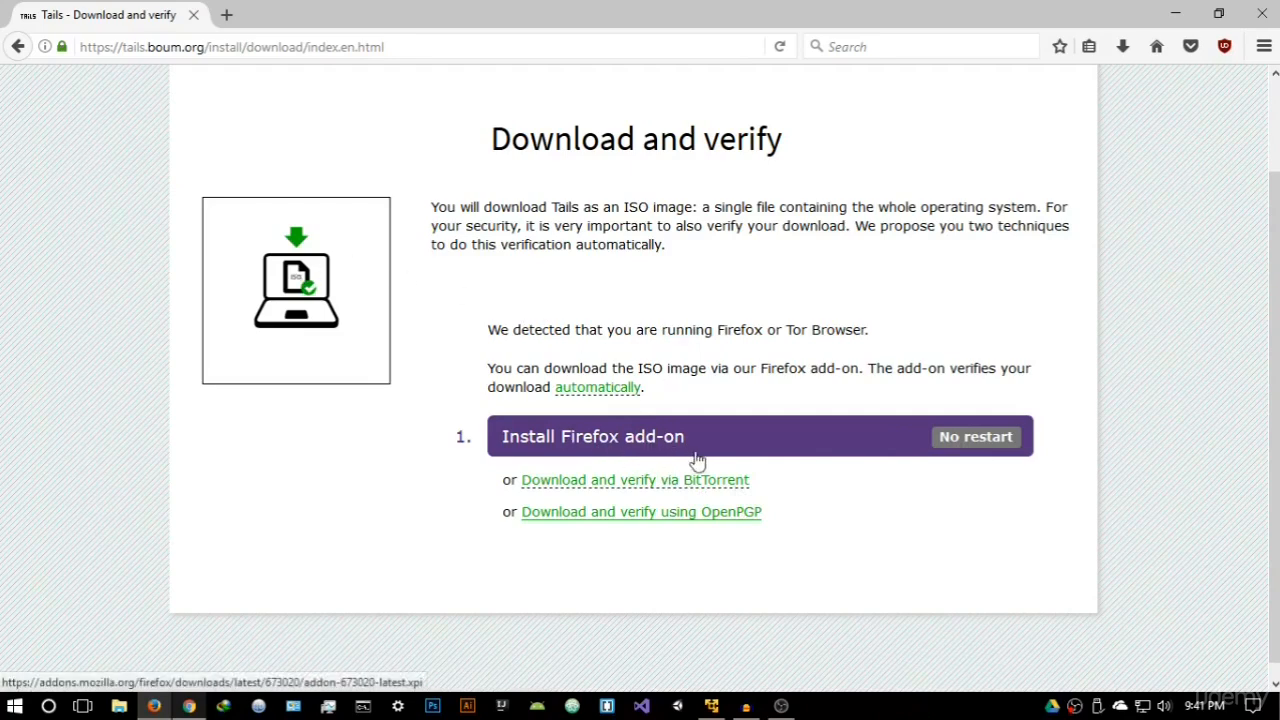
left_click(20, 47)
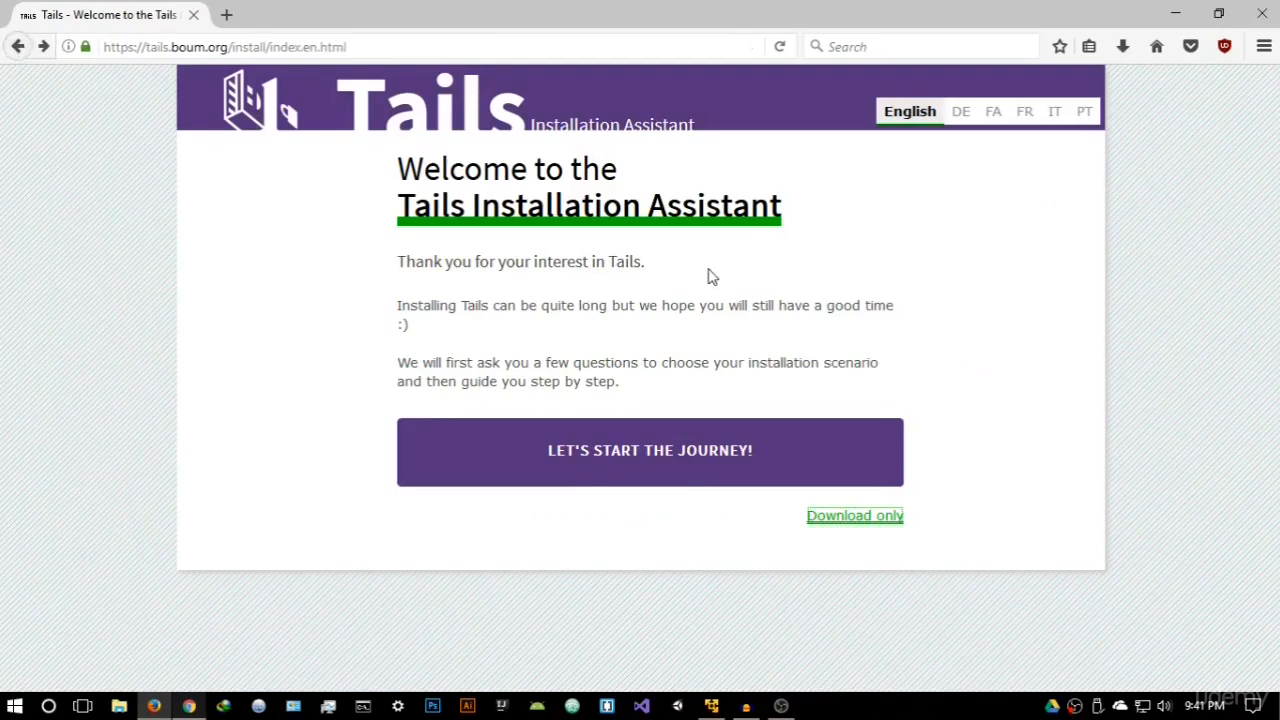
- Start the installation journey, choose Windows as the operating system and pick the download-and-install option from Windows
left_click(643, 452)
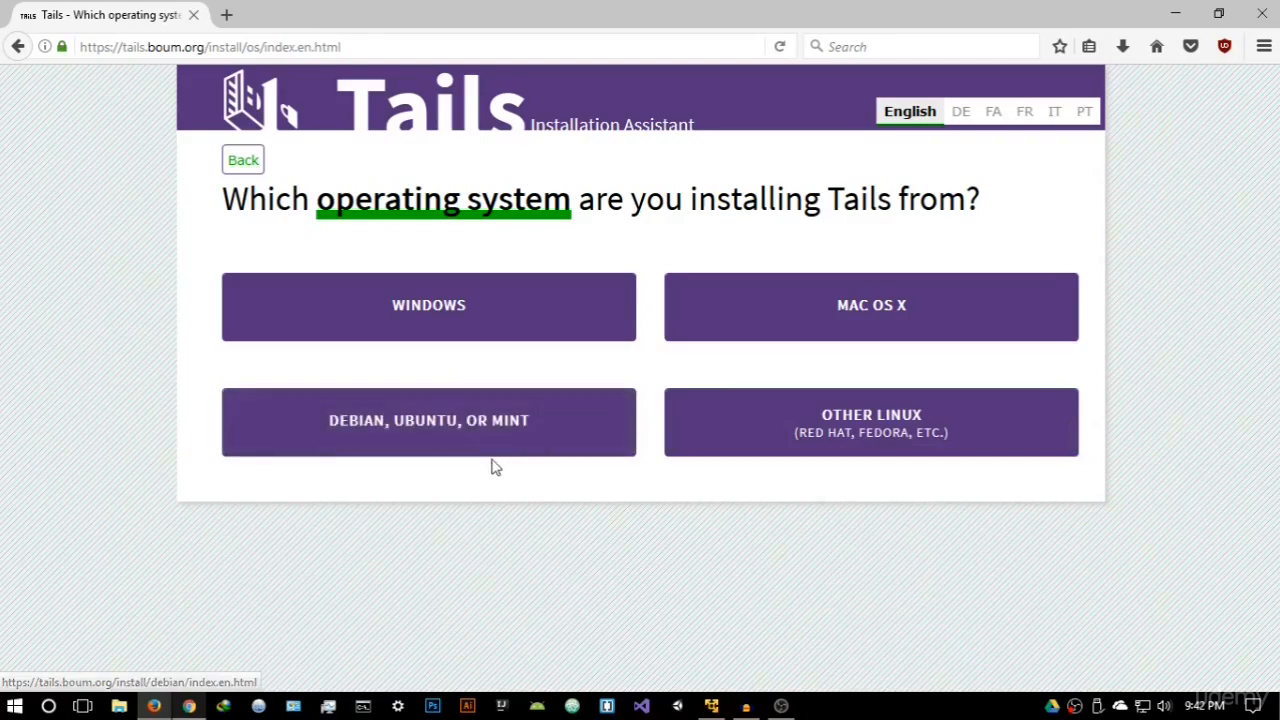
left_click(463, 316)
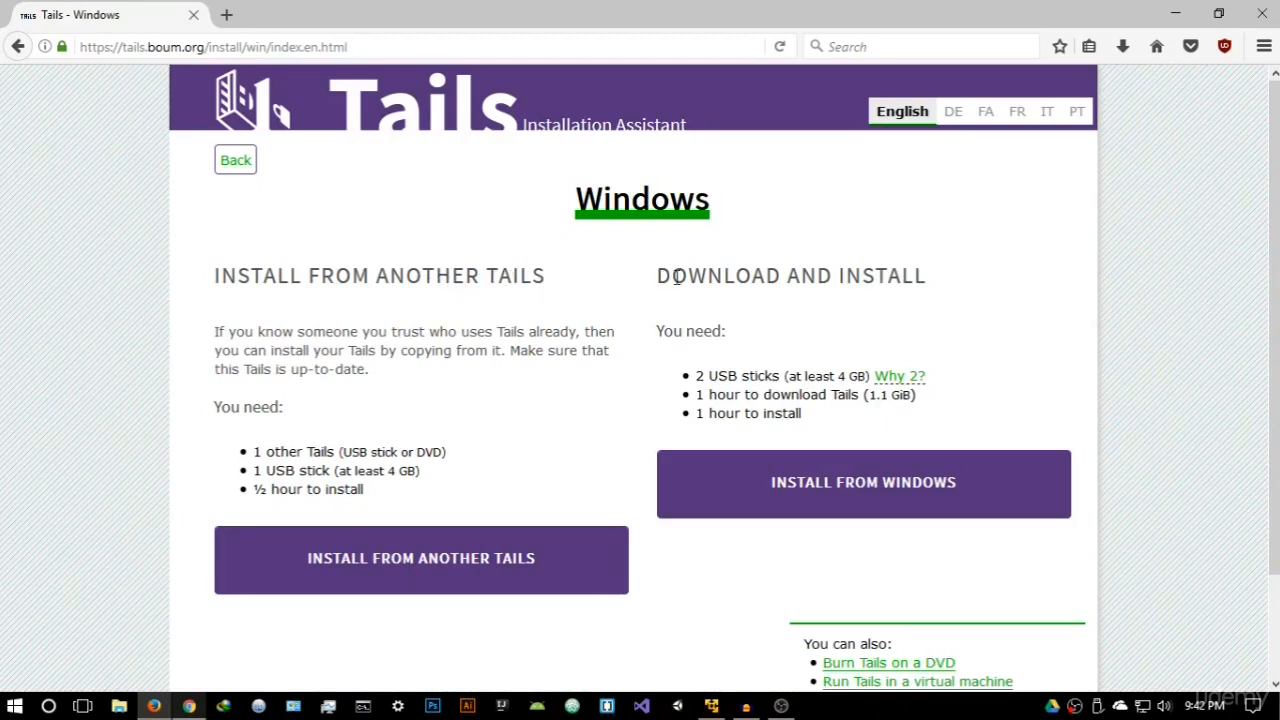
left_click_drag(657, 278, 908, 279)
left_click(932, 312)
left_click(899, 494)
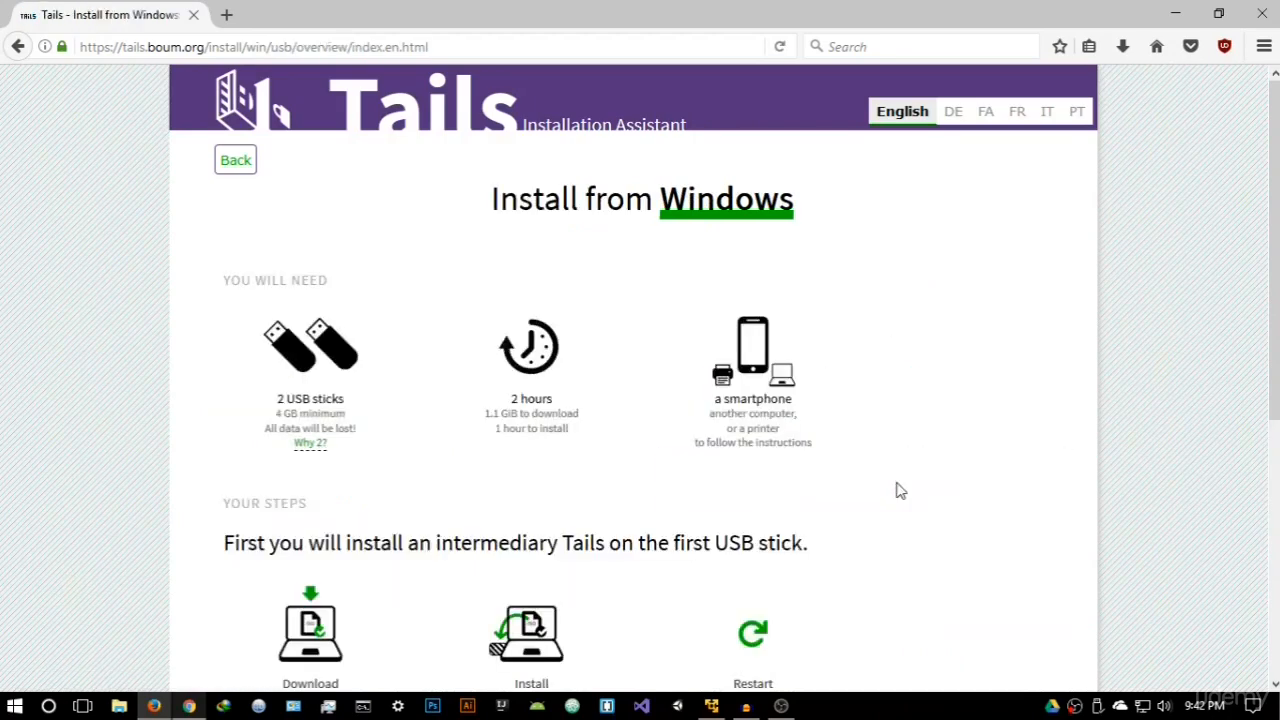
- Review the requirements and steps for installing from Windows, and continue to the ISO download and verification instructions
left_click_drag(229, 280, 331, 289)
left_click(345, 296)
scroll(497, 466, "down", 5)
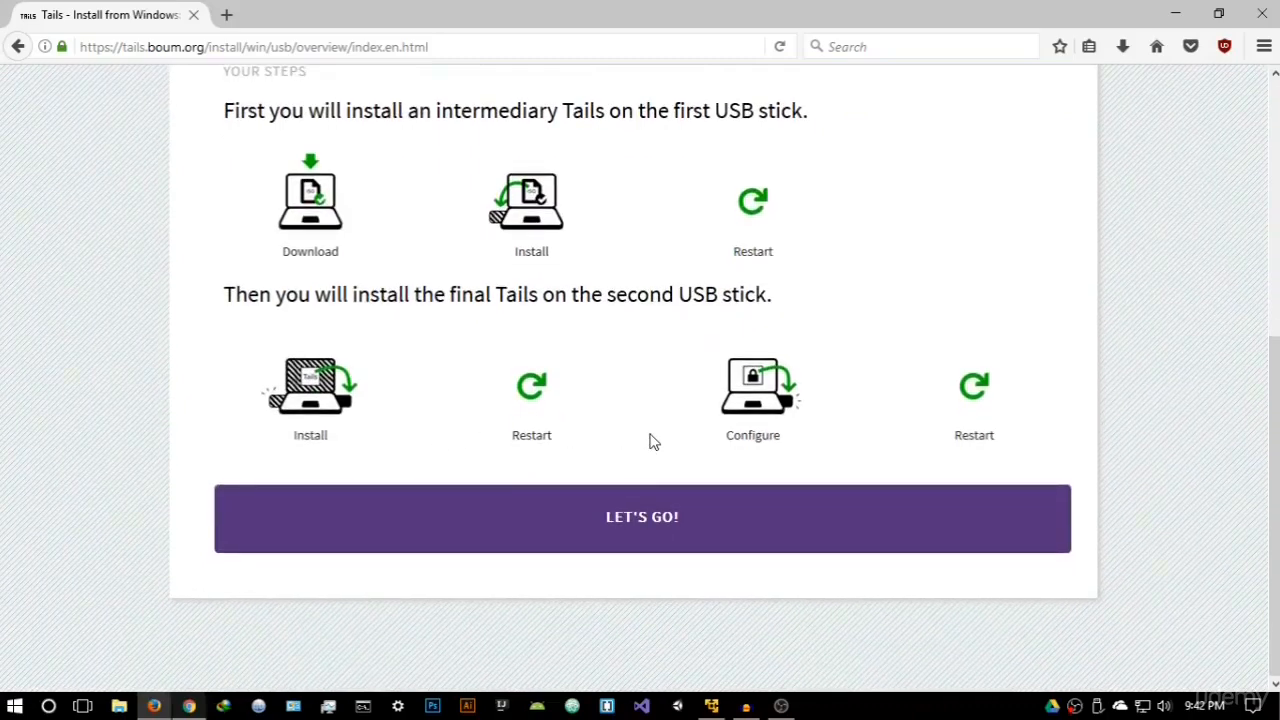
left_click(680, 530)
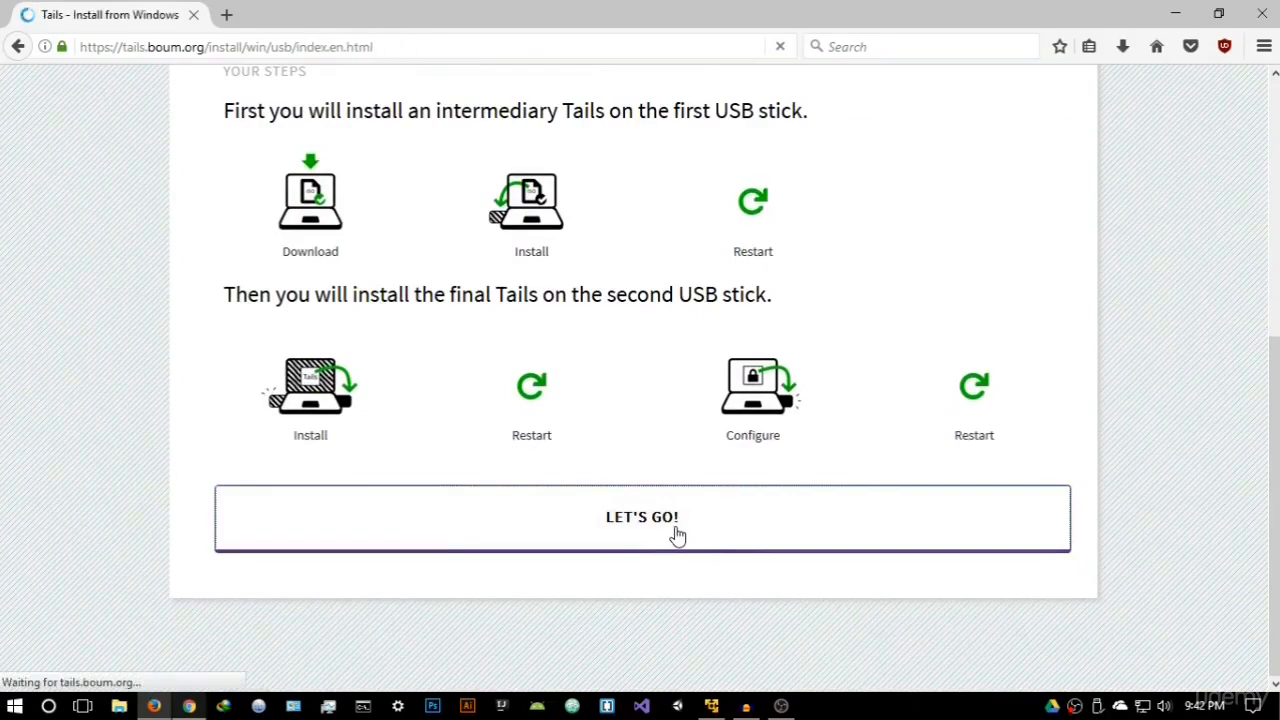
scroll(573, 385, "down", 3)
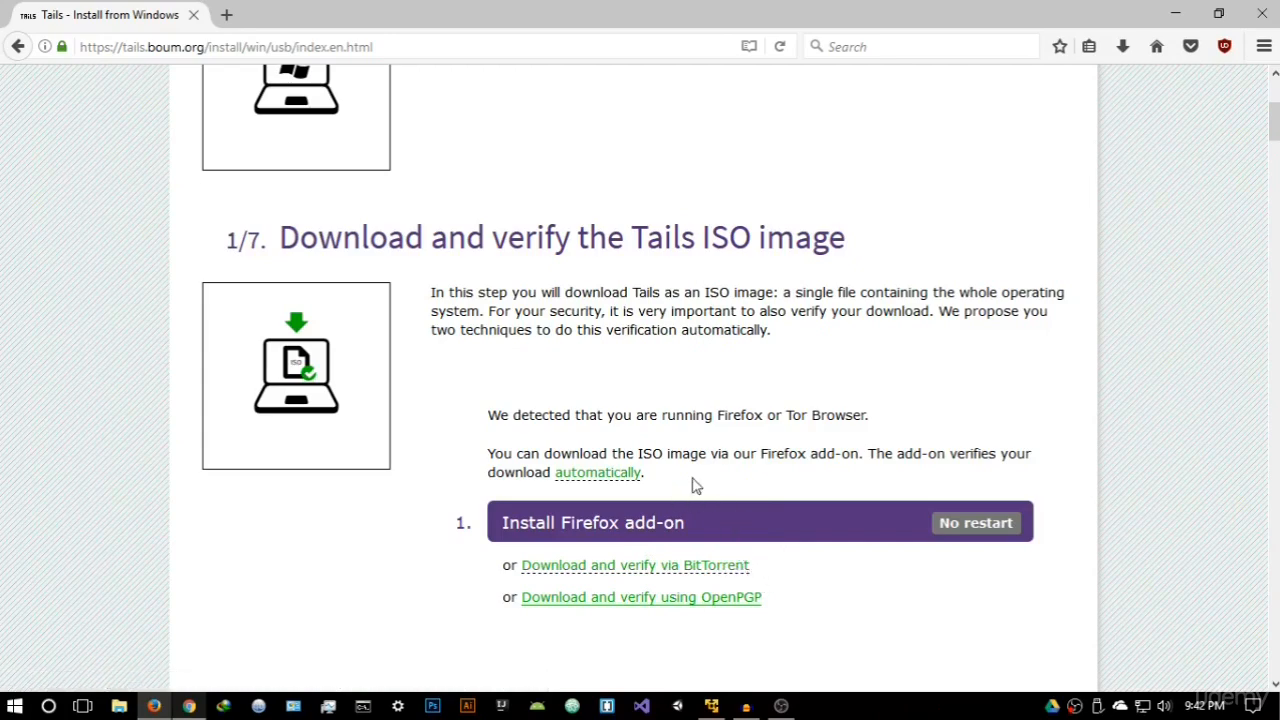
- Install the Tails Download and Verify Firefox add-on, allowing the site to install it
left_click(976, 530)
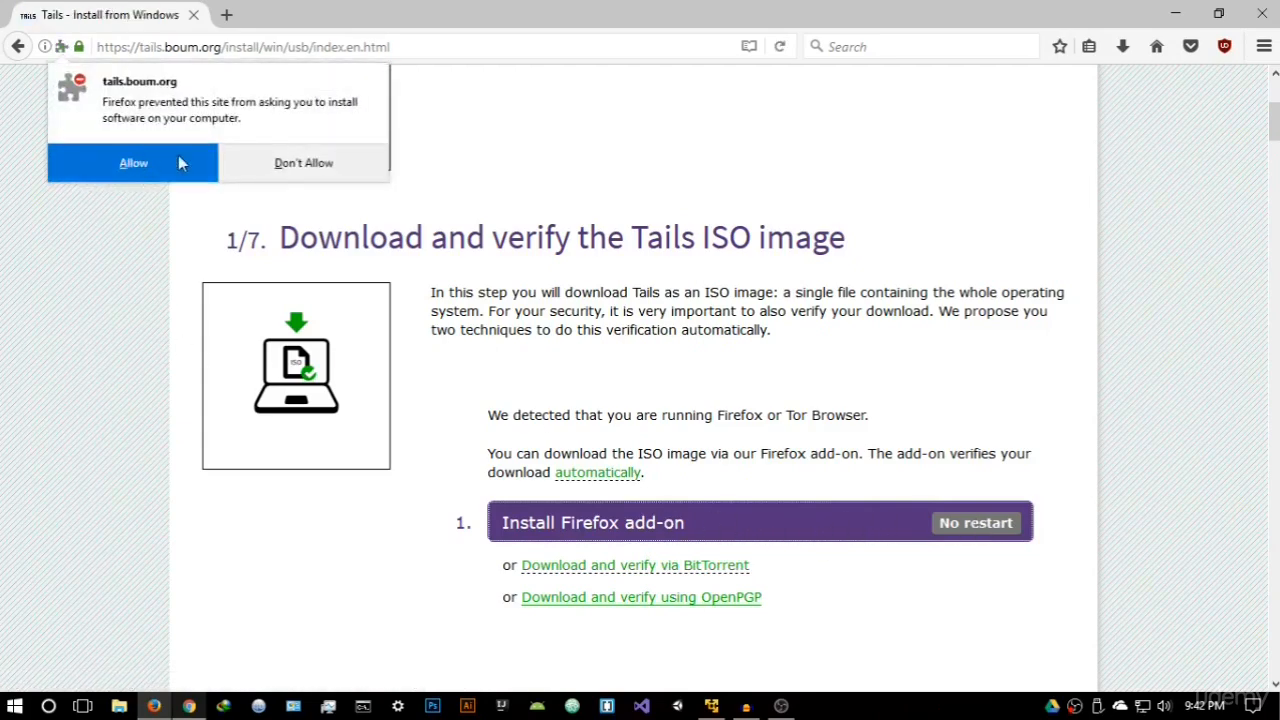
left_click(156, 160)
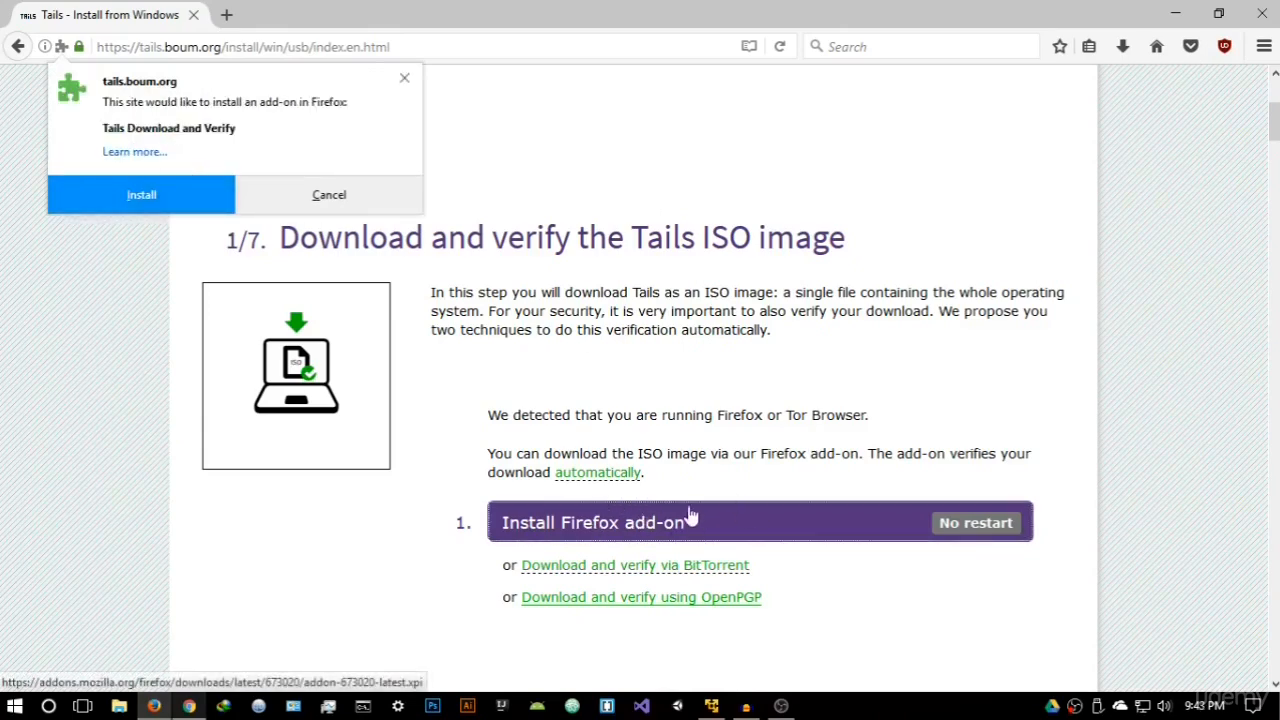
left_click(145, 195)
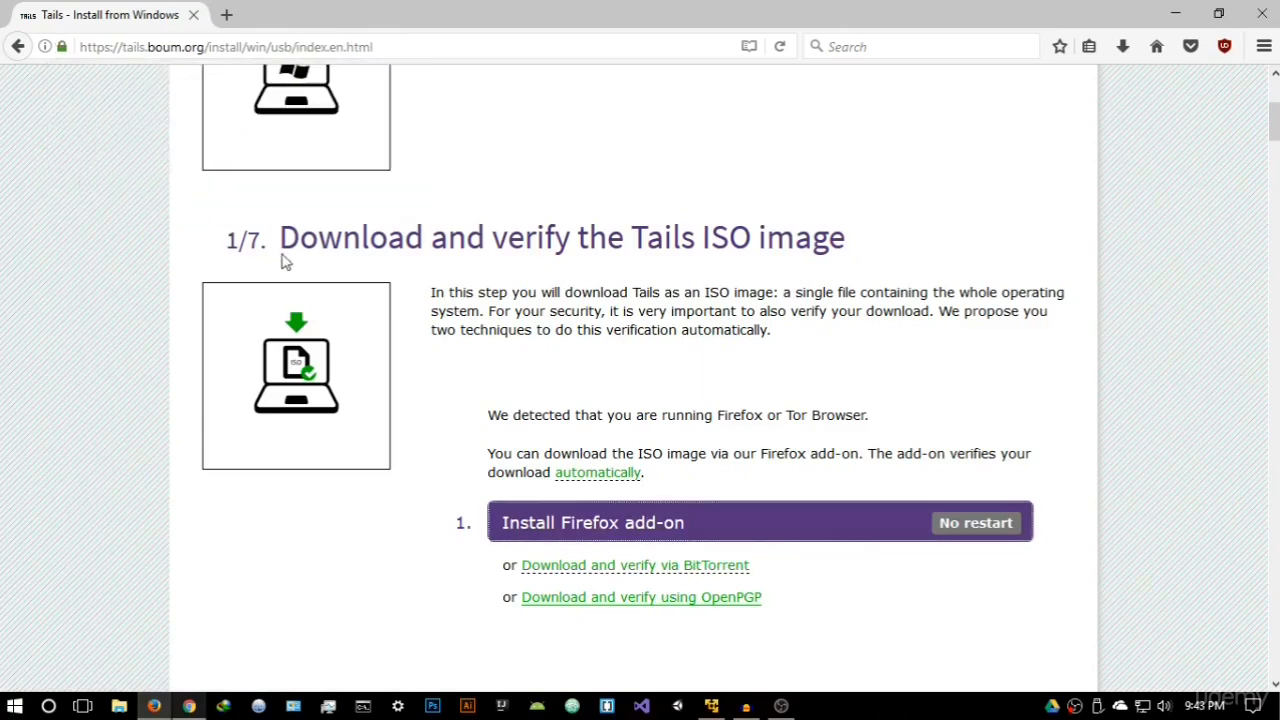
left_click(245, 165)
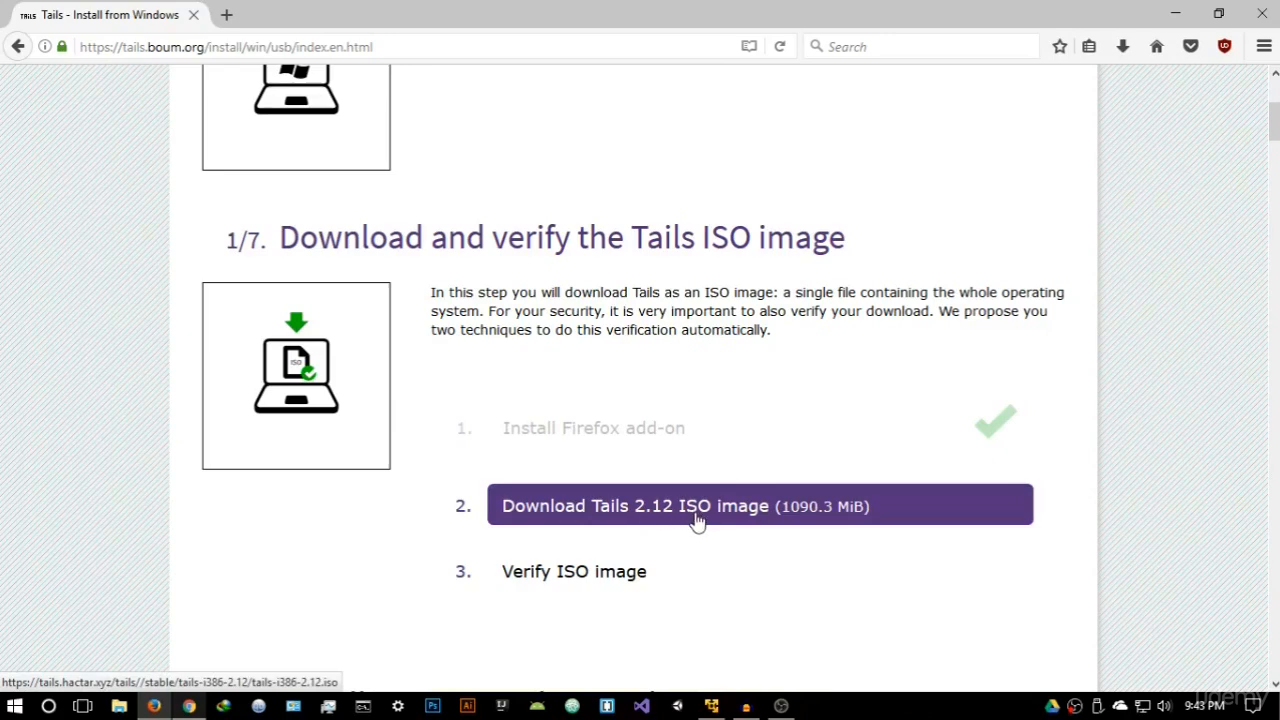
left_click_drag(706, 513, 598, 328)
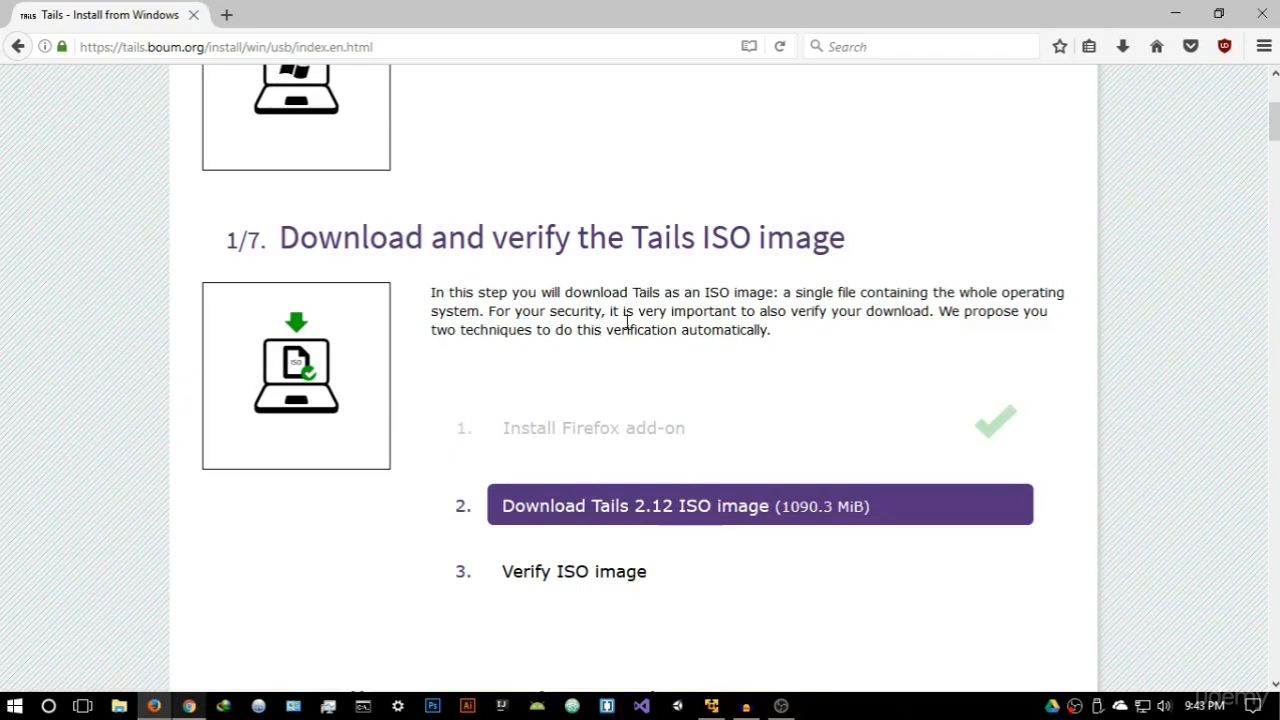
left_click(1195, 22)
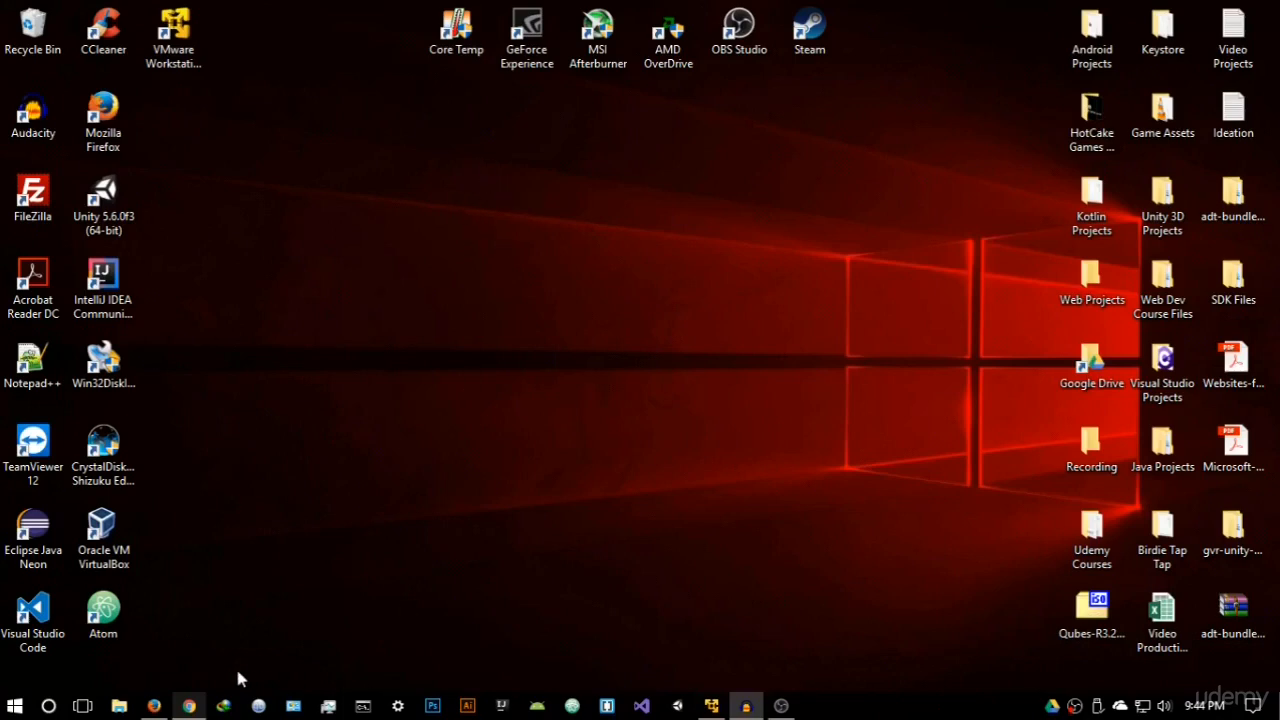
left_click(155, 706)
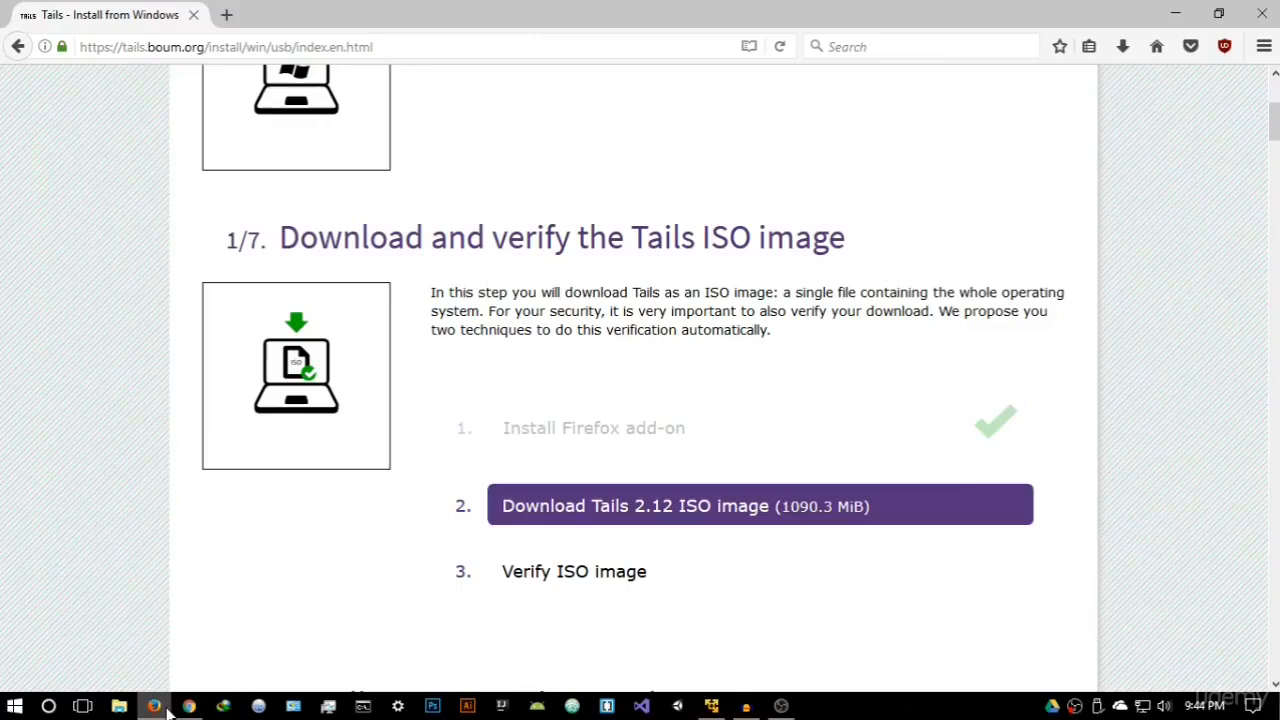
- Download Universal-USB-Installer.exe from the intermediary Tails instructions in a separate tab, save it and close that tab
scroll(537, 476, "up", 3)
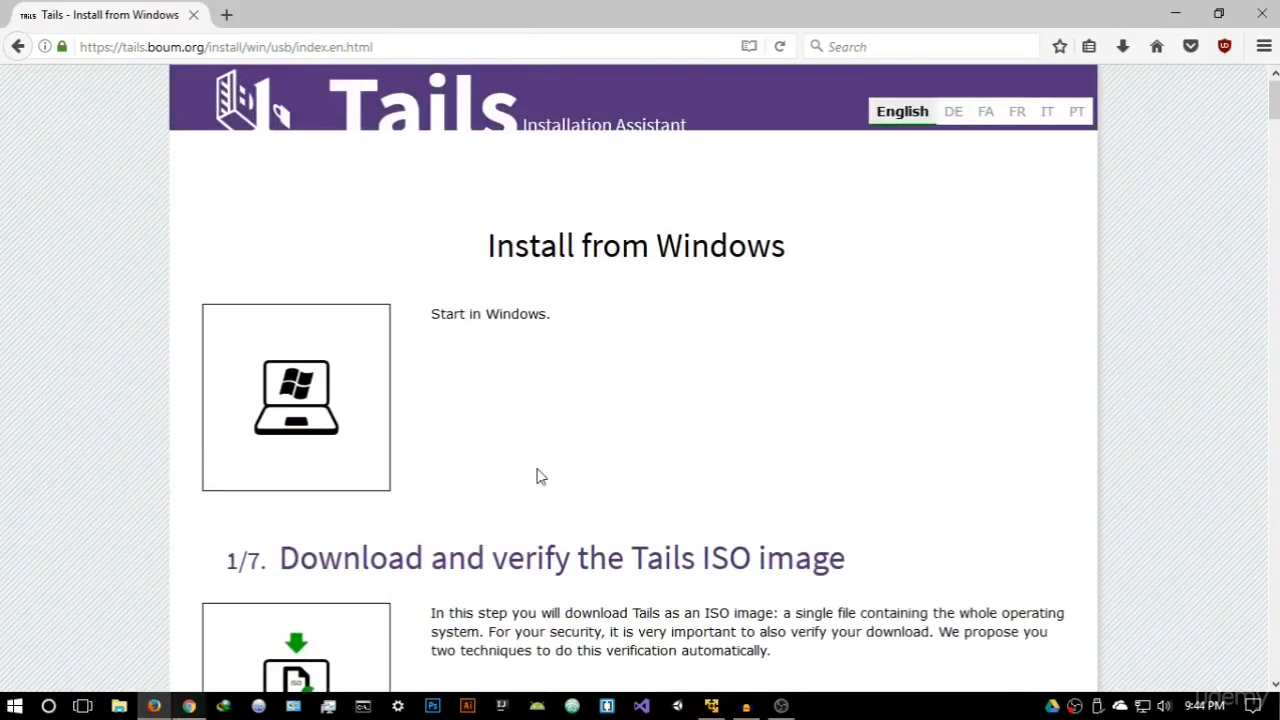
scroll(537, 476, "down", 7)
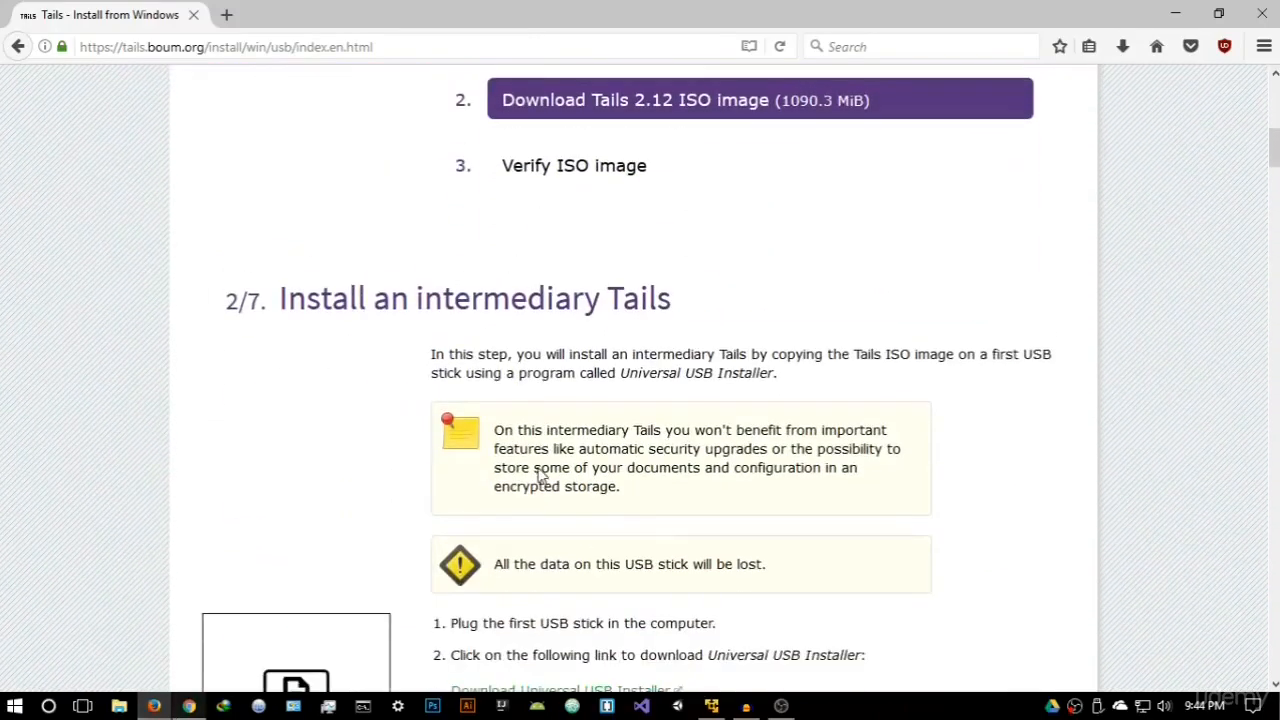
scroll(540, 467, "down", 2)
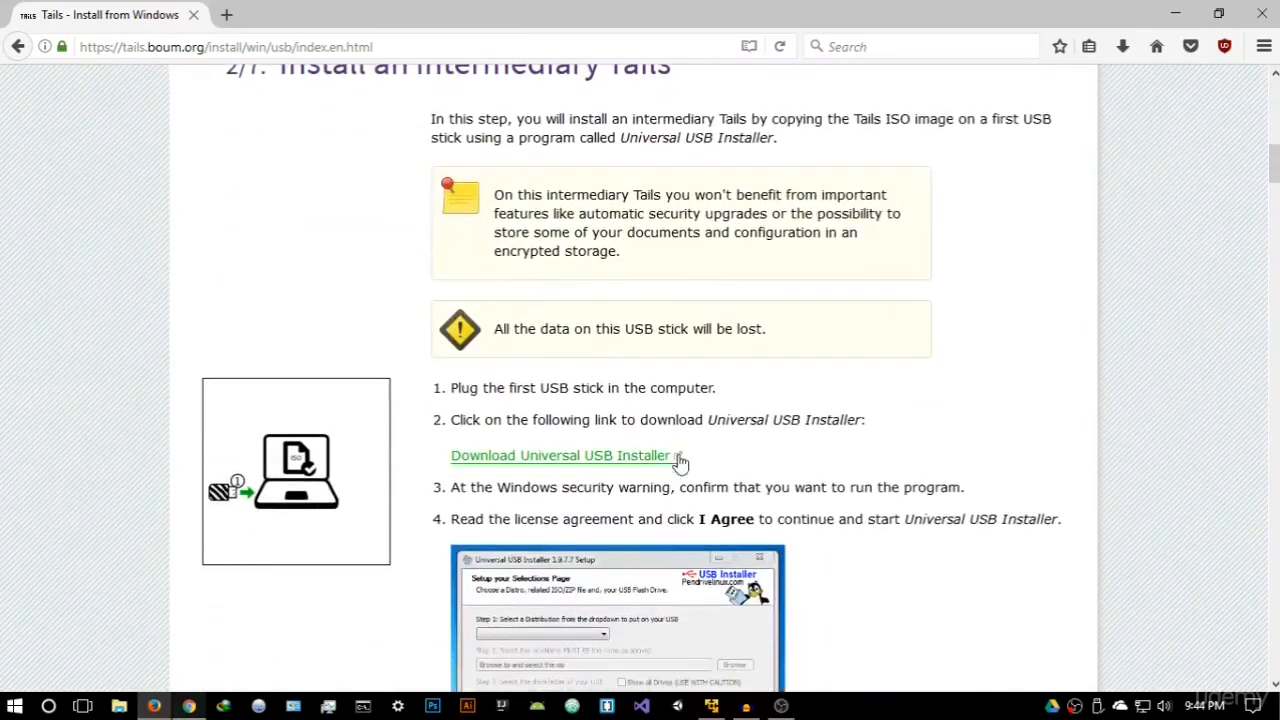
scroll(560, 383, "up", 3)
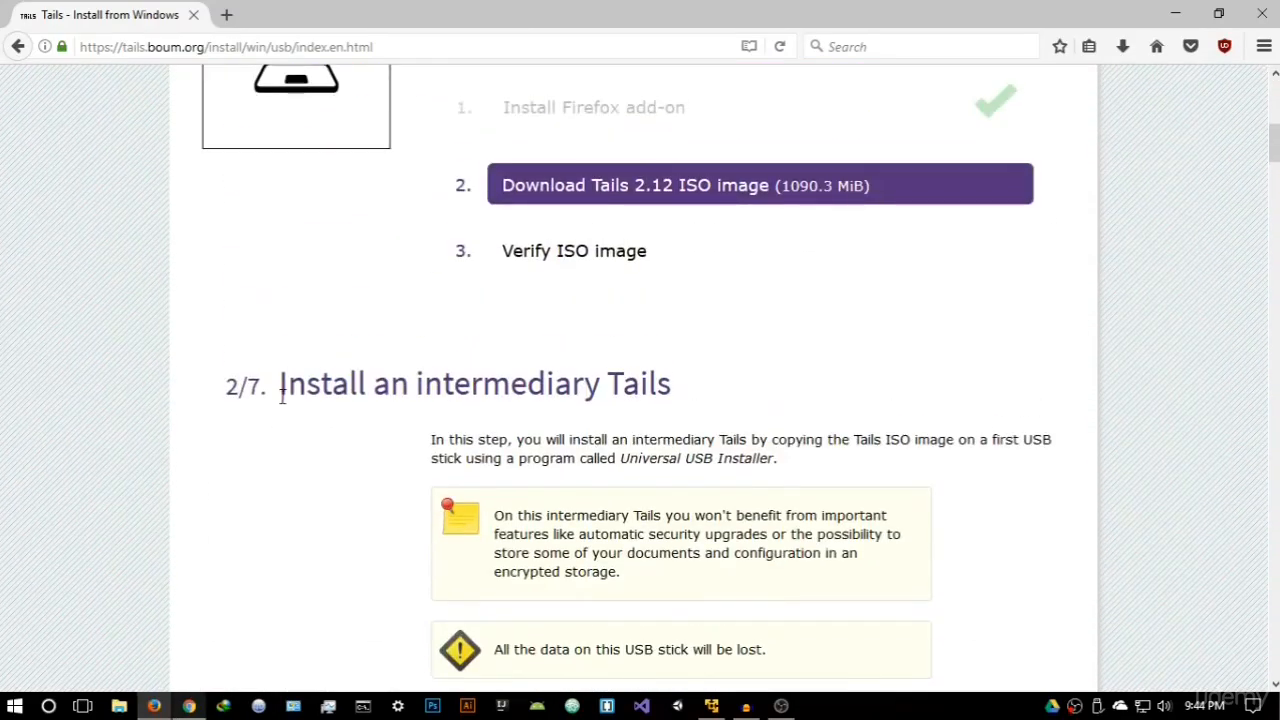
scroll(717, 408, "down", 3)
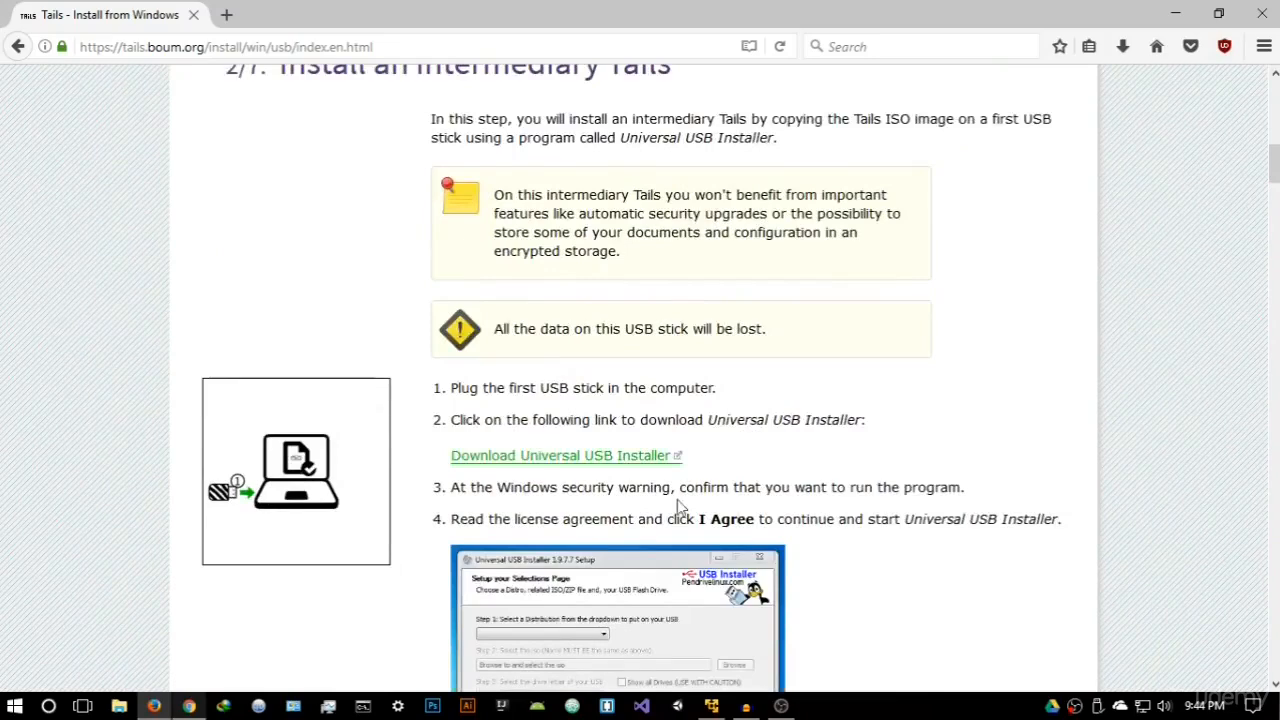
right_click(560, 463)
left_click(608, 470)
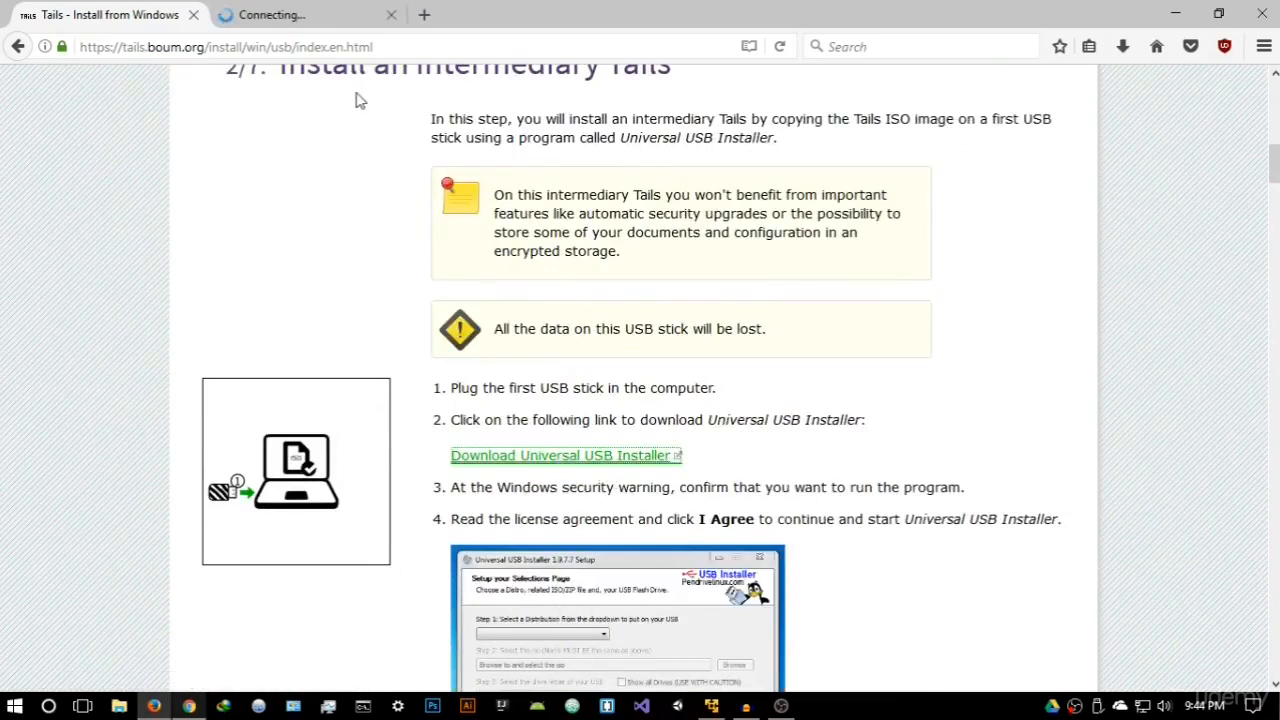
left_click(326, 14)
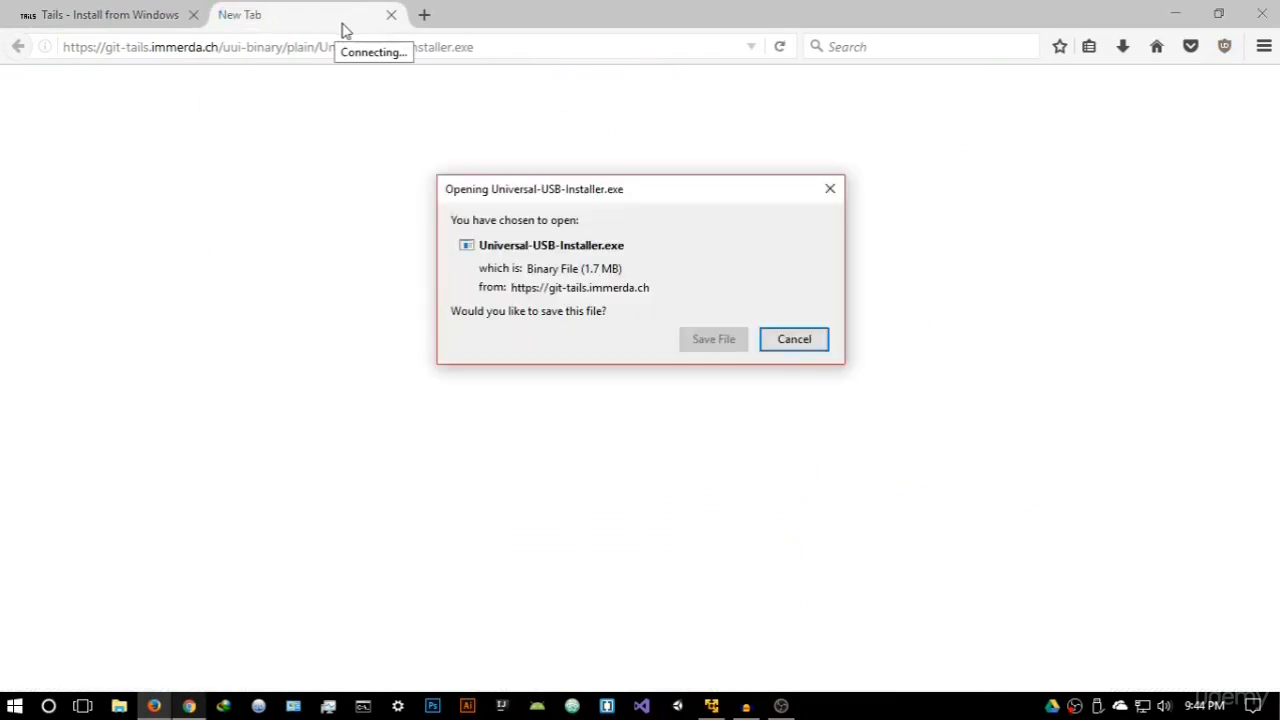
left_click(710, 339)
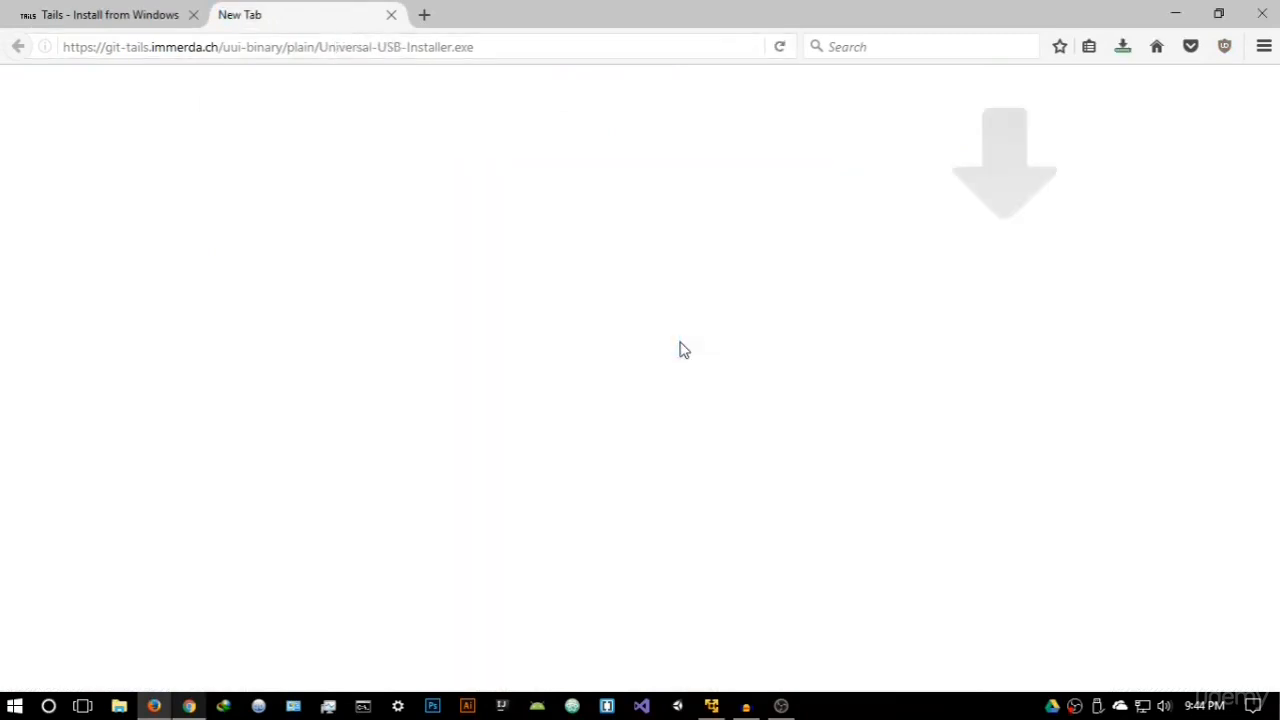
left_click(390, 16)
- Run the downloaded Universal-USB-Installer.exe, accept its license agreement and minimize the browser to leave the setup window on the desktop
left_click(1122, 46)
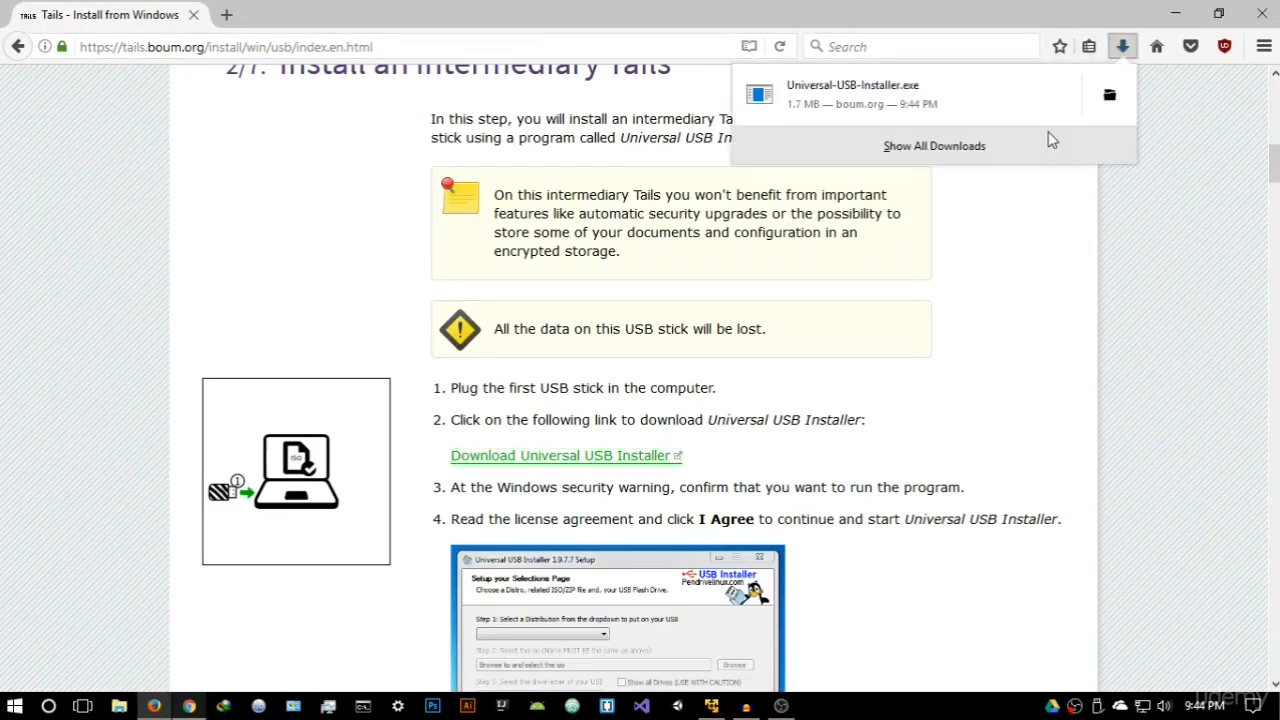
left_click(978, 113)
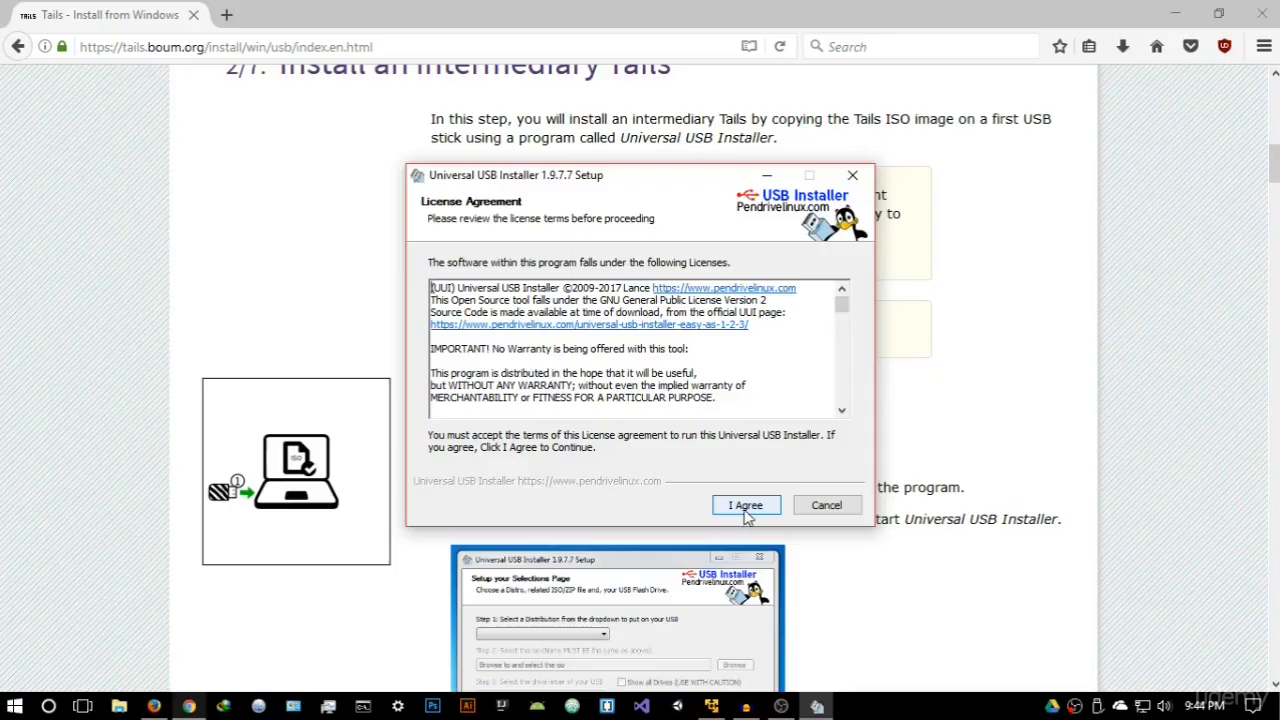
left_click(746, 508)
left_click_drag(633, 180, 706, 185)
left_click(1176, 14)
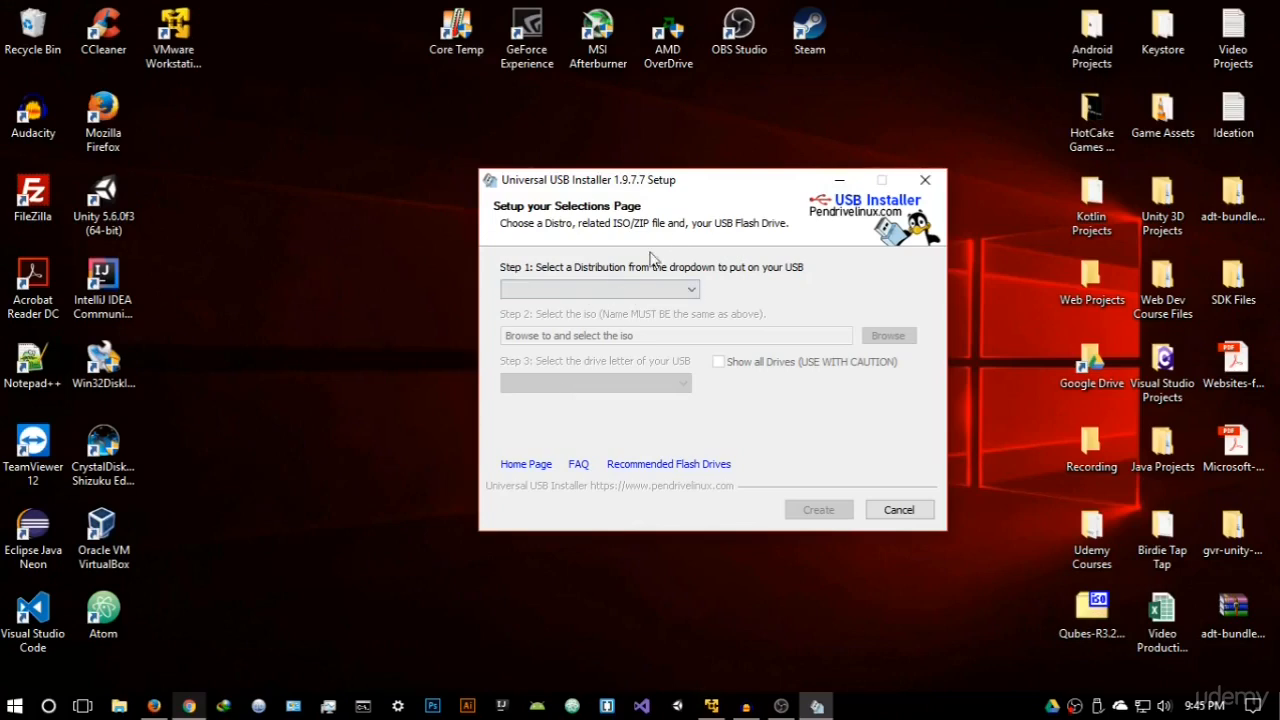
left_click_drag(687, 185, 665, 165)
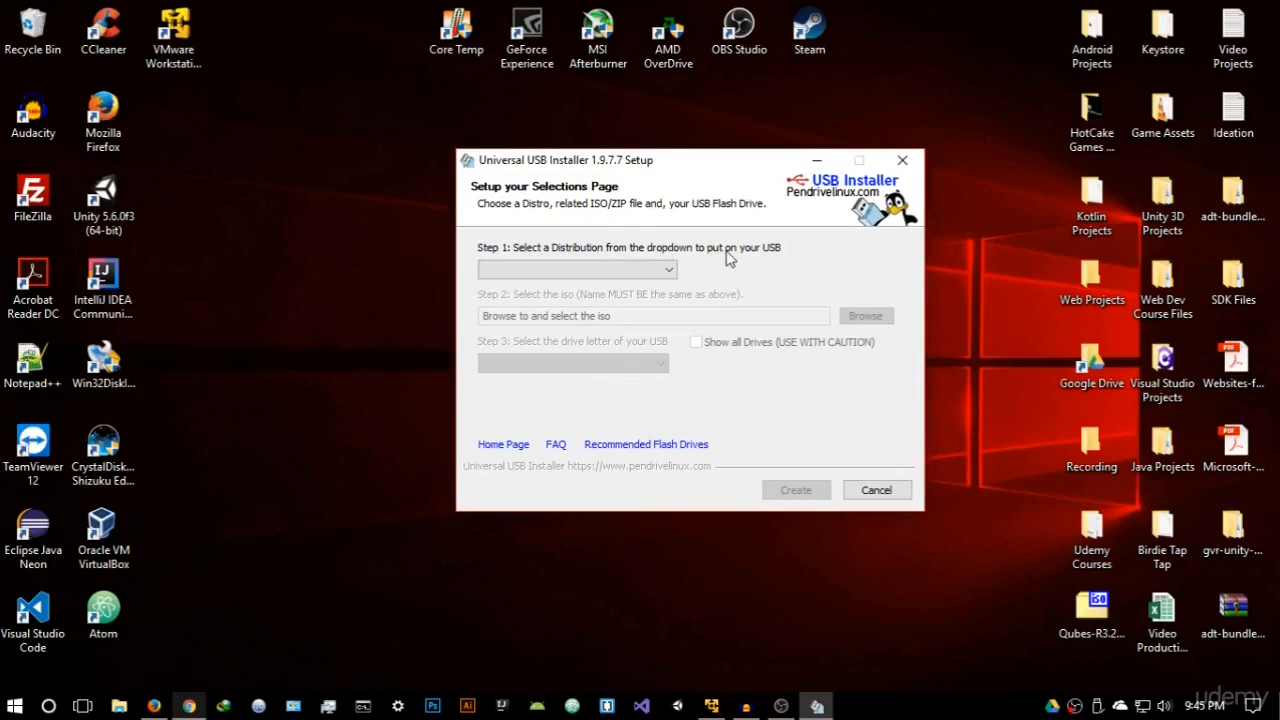
- Choose Tails as the distribution to put on the USB stick
left_click(640, 270)
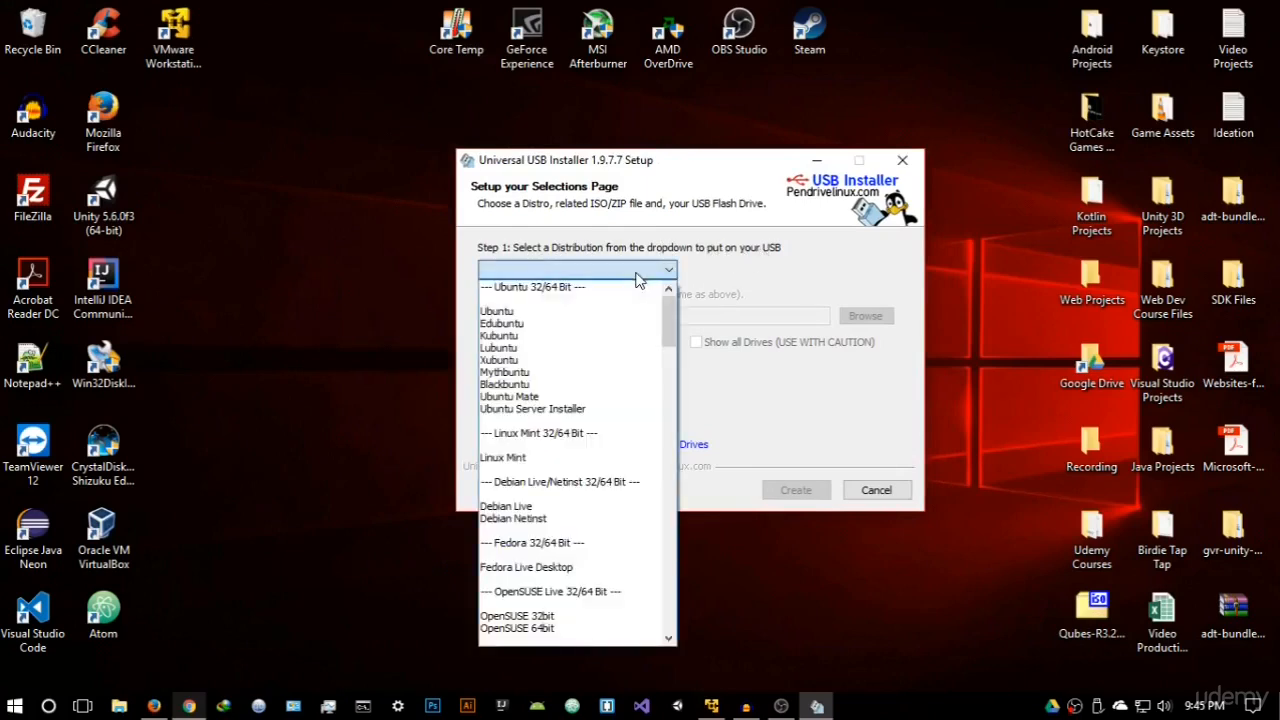
left_click_drag(668, 323, 669, 508)
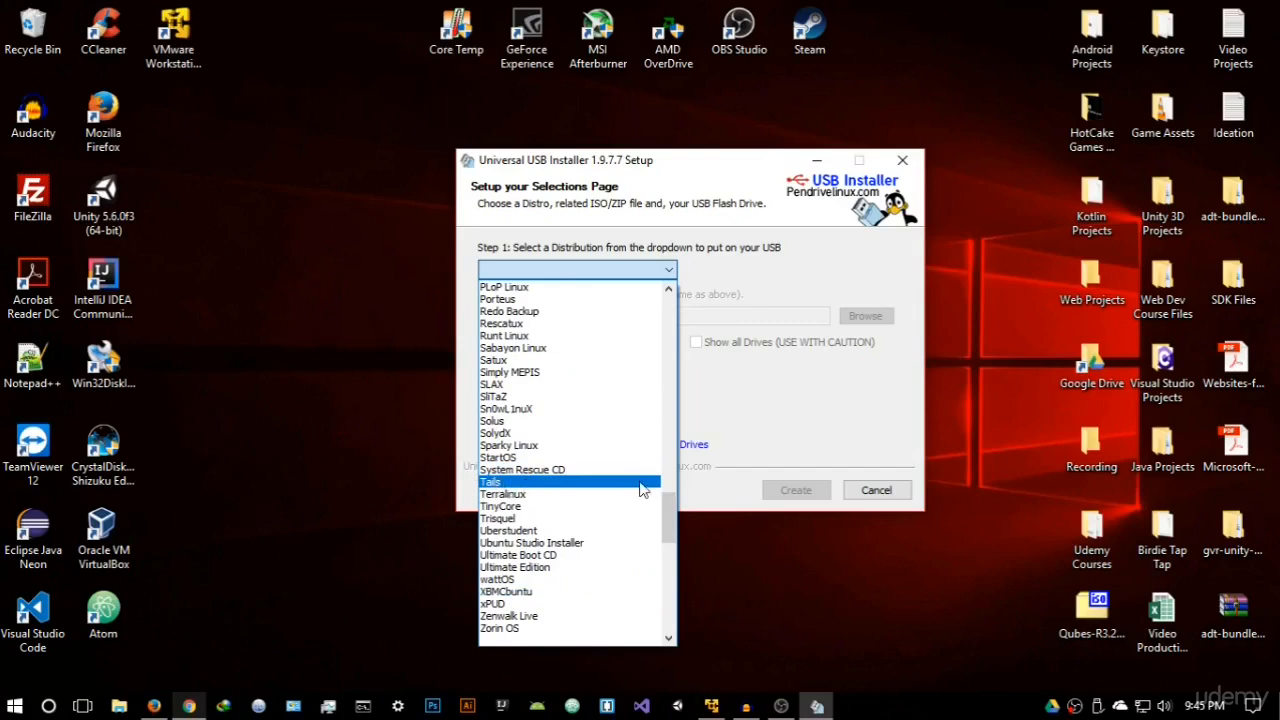
mouse_move(670, 498)
left_mouse_down()
mouse_move(695, 380)
mouse_move(667, 495)
left_mouse_up()
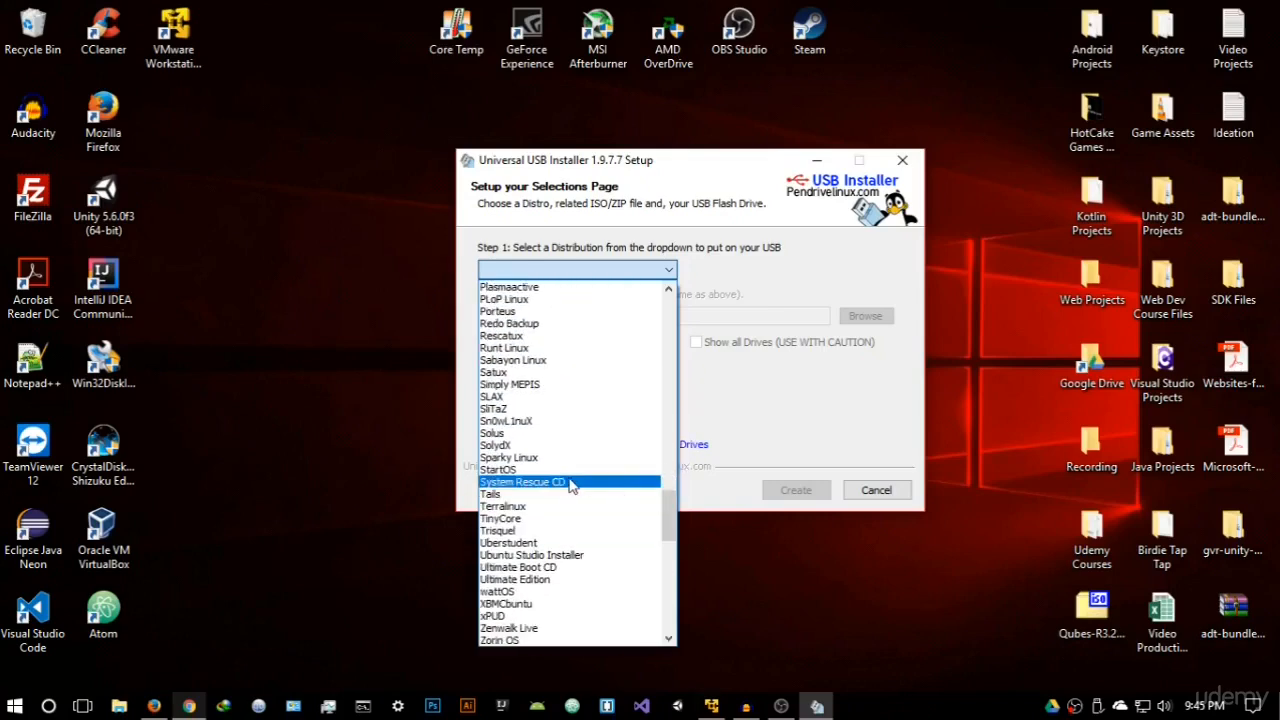
left_click(497, 495)
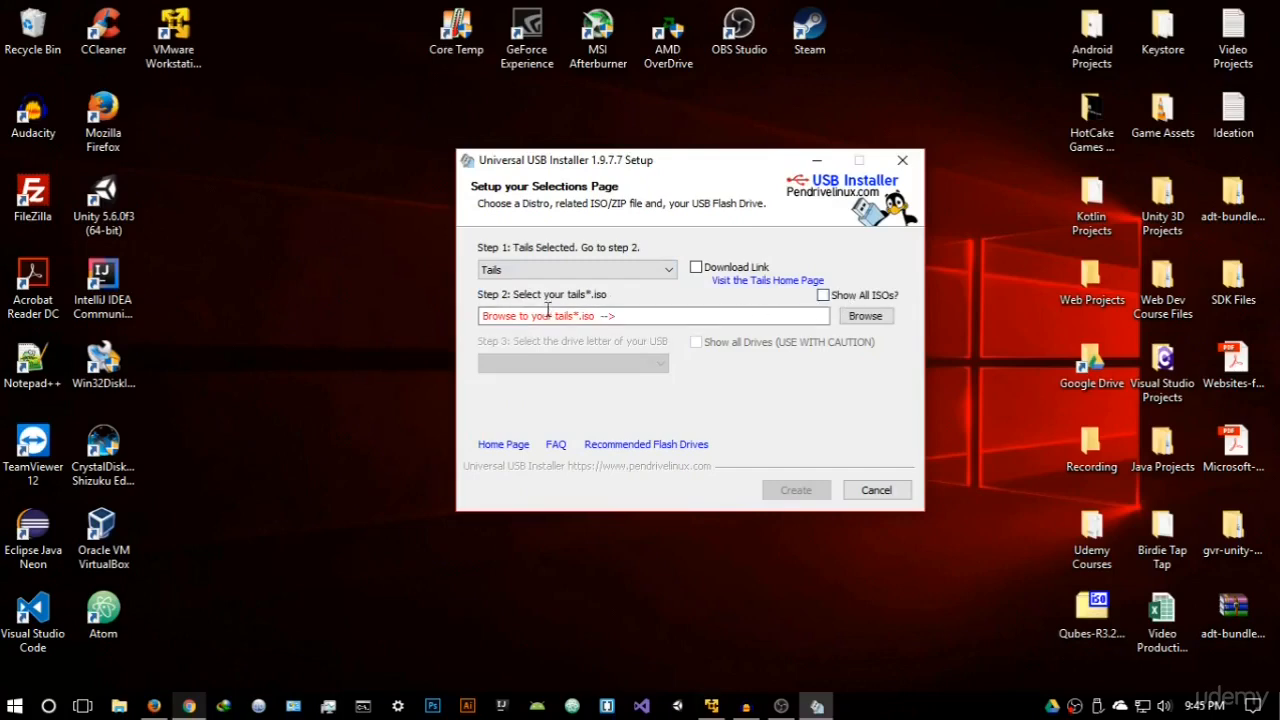
- Select the tails-i386-2.12 ISO from its folder in Downloads as the image for the USB stick
left_click(858, 322)
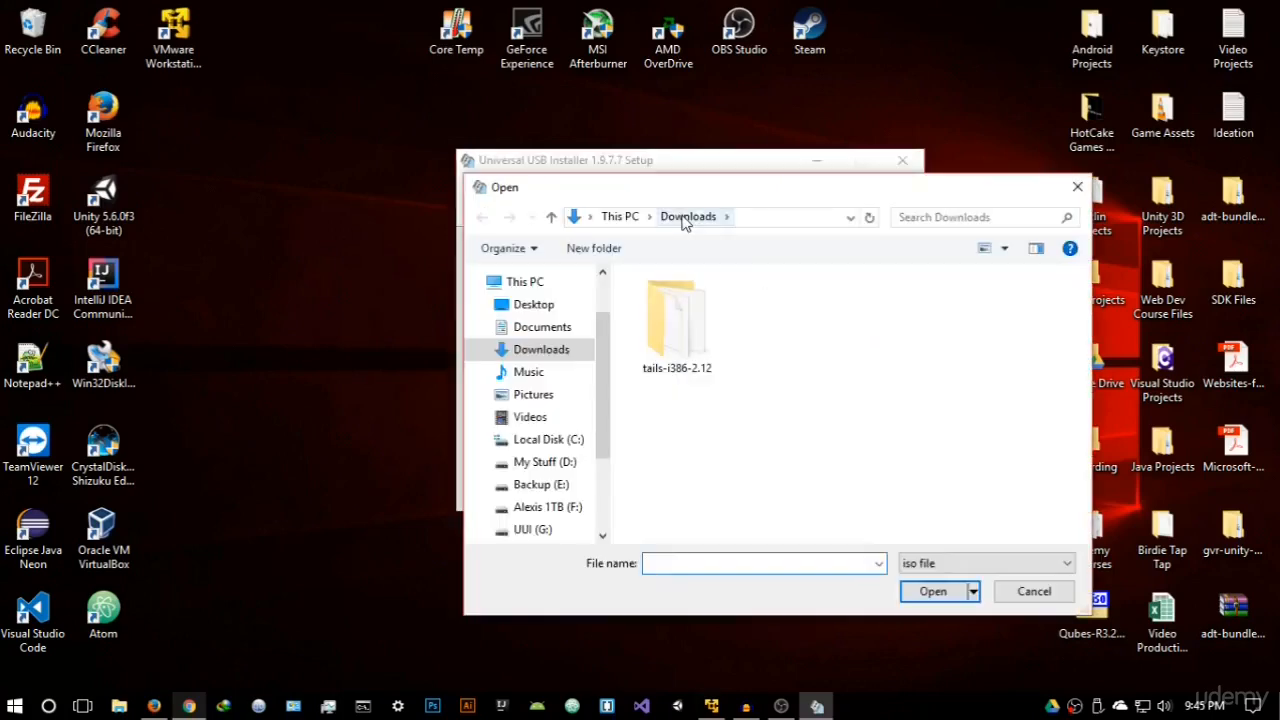
double_click(690, 342)
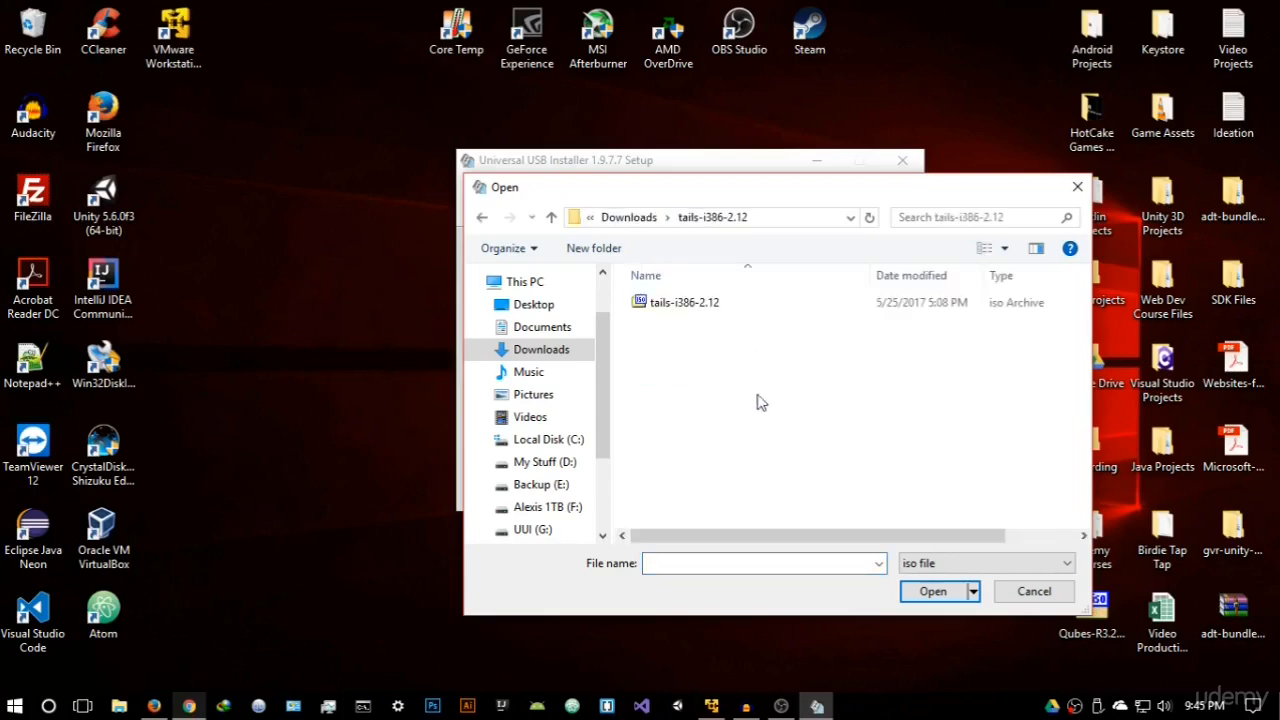
left_click(692, 310)
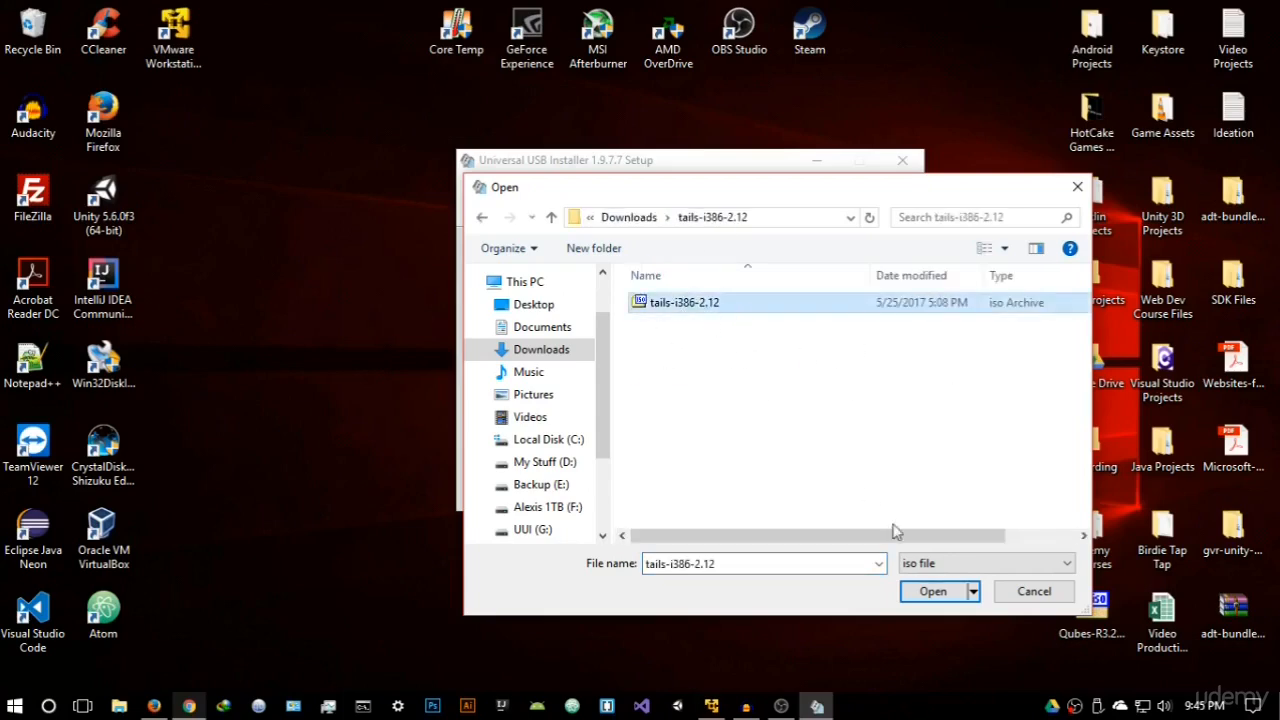
left_click(921, 598)
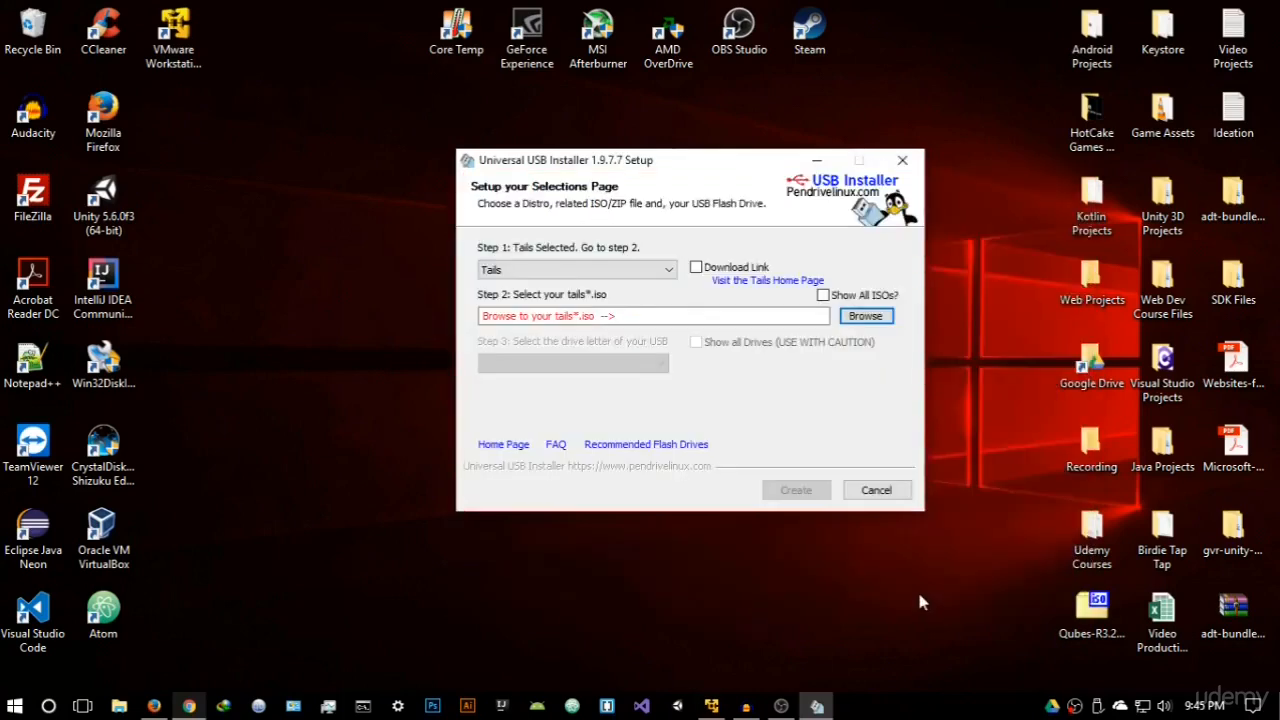
- Choose drive G: as the USB target with Fat32 formatting, and close the installer without creating the stick
left_click(622, 363)
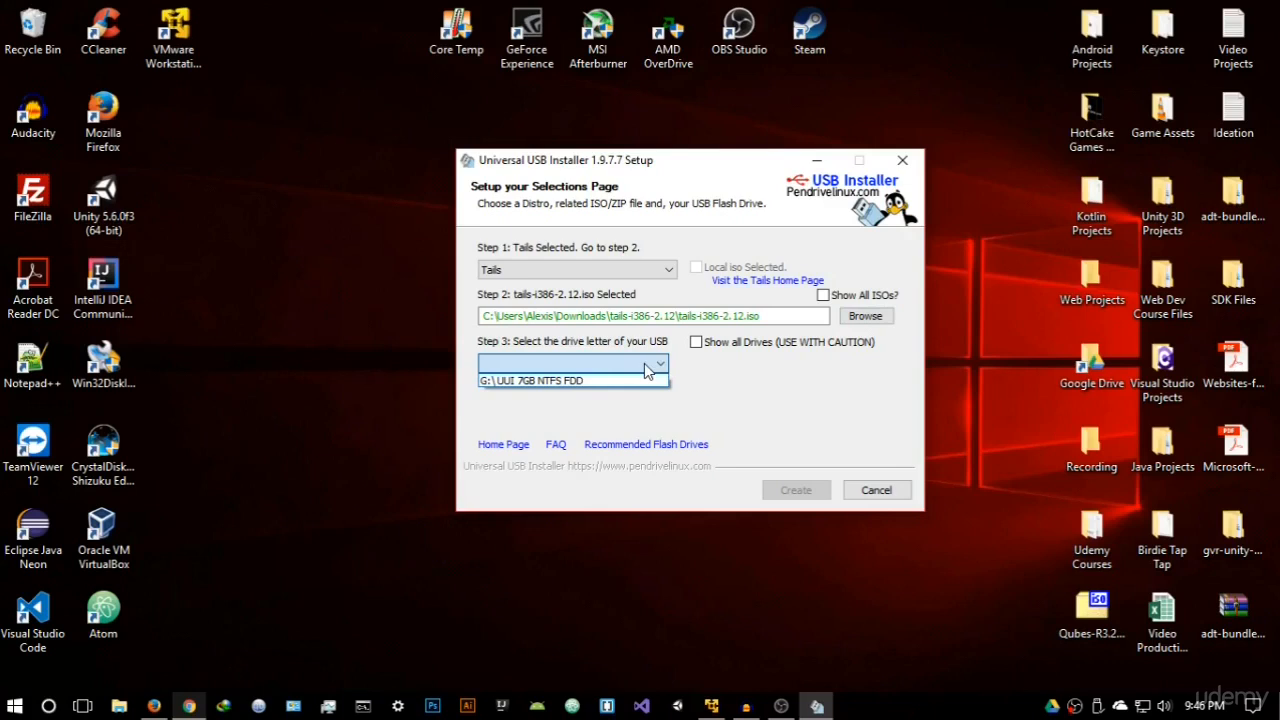
left_click(575, 381)
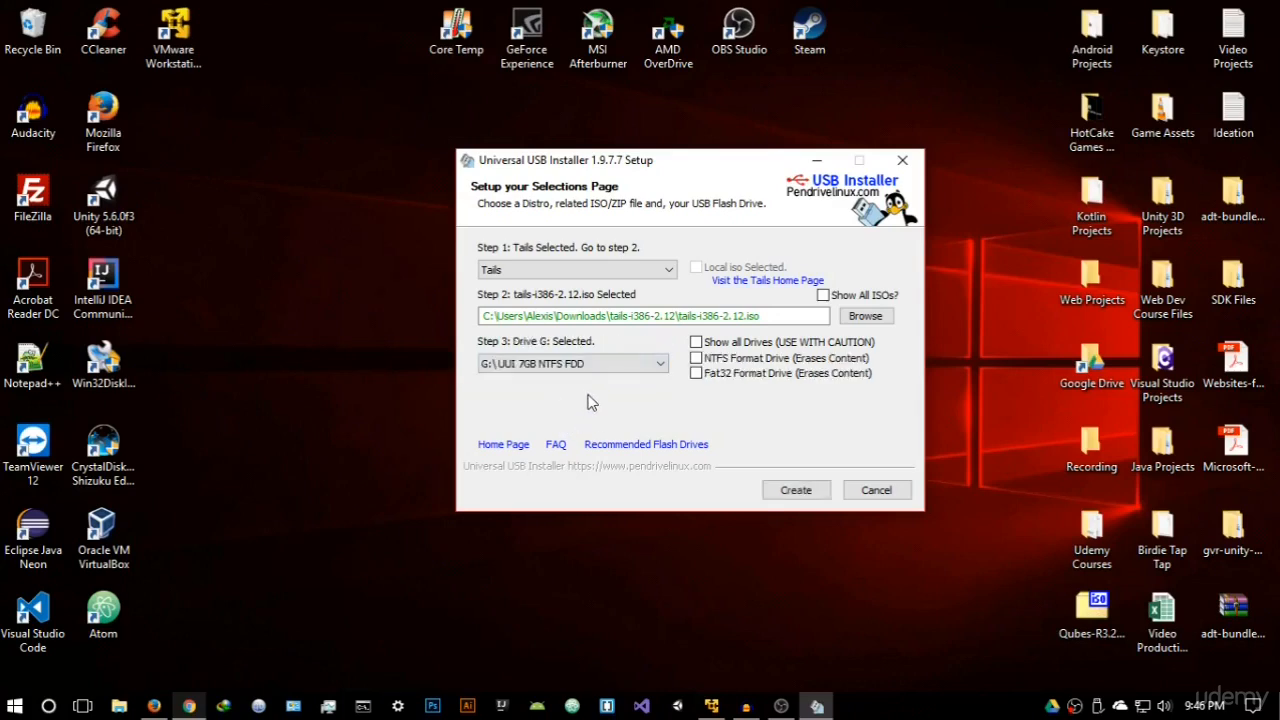
left_click(759, 378)
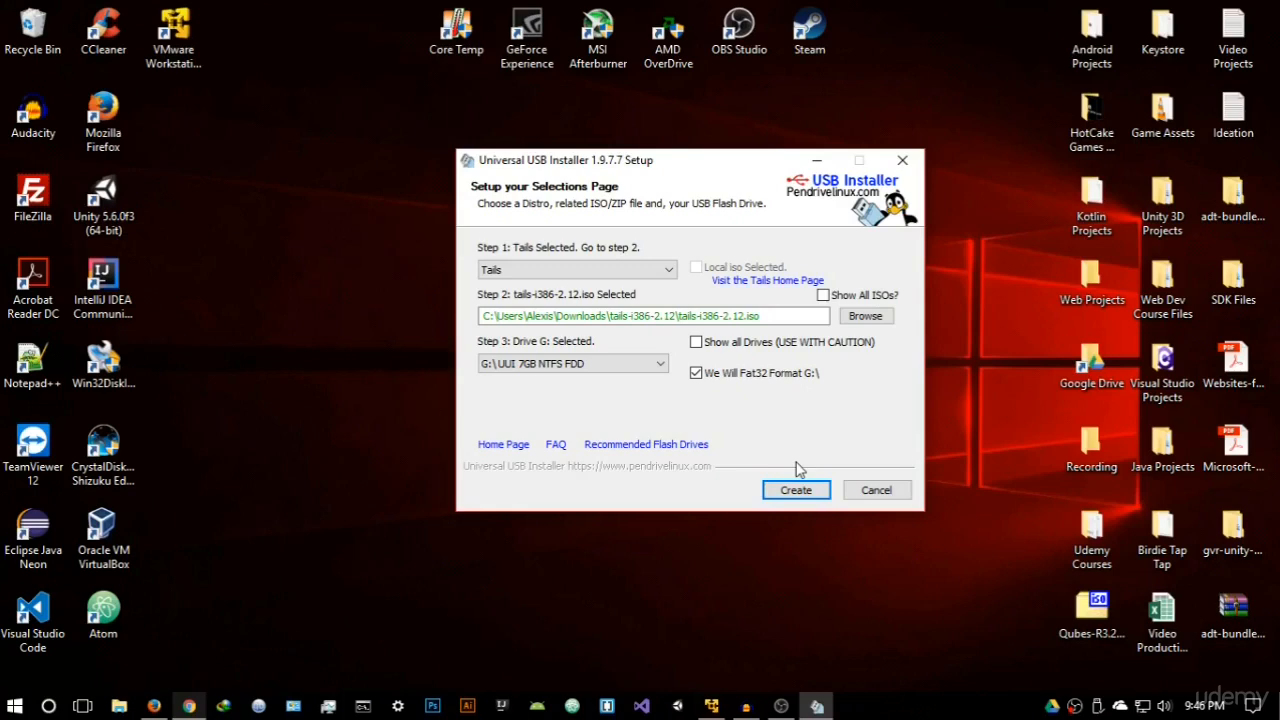
left_click(903, 161)
right_click(725, 198)
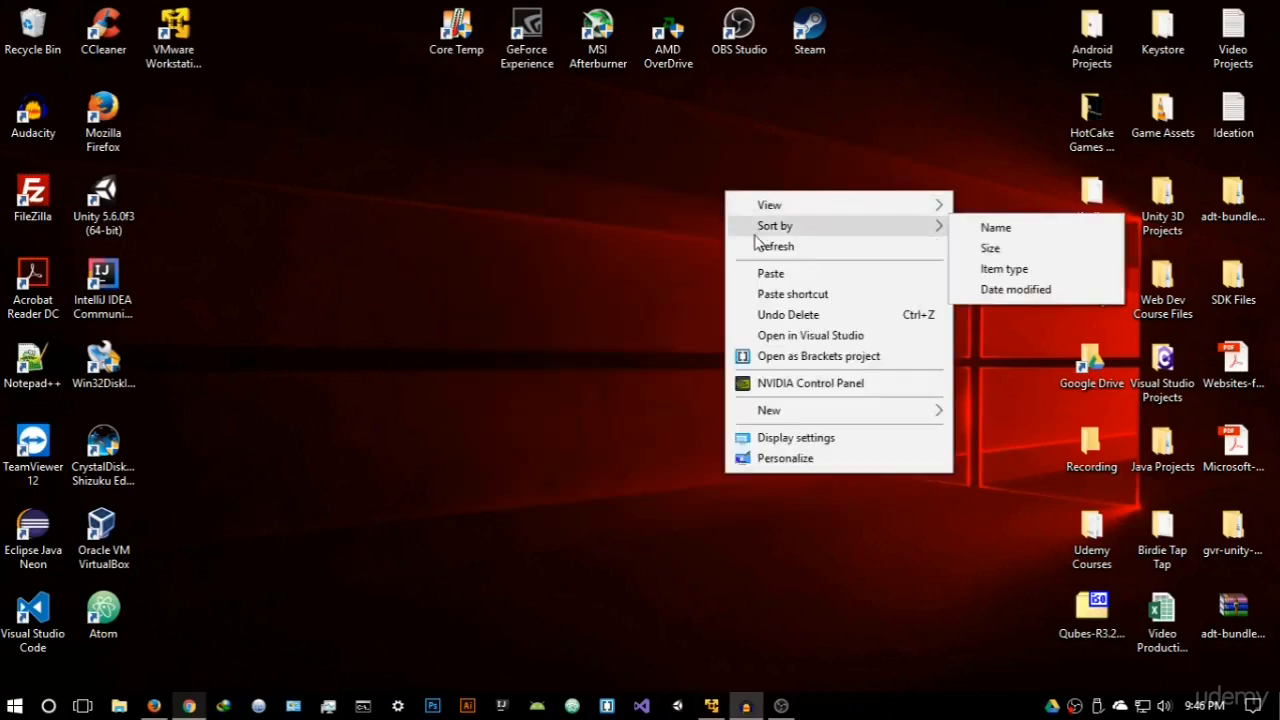
left_click(755, 245)
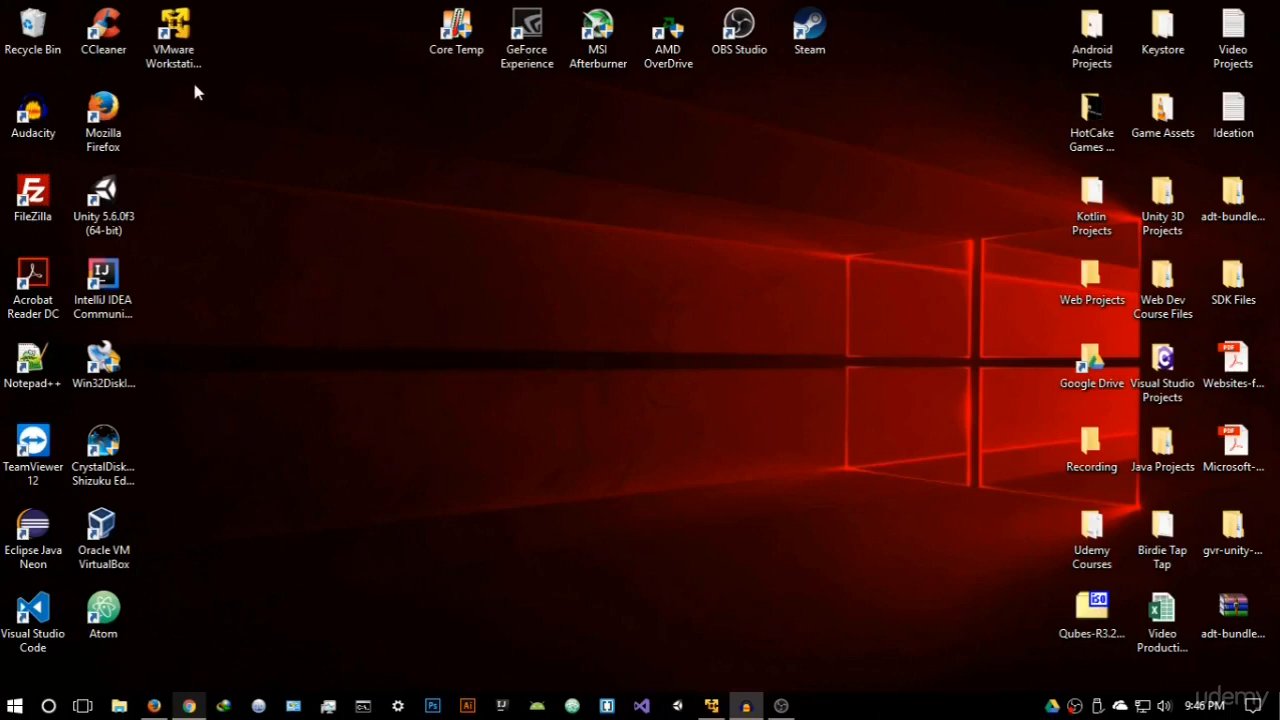
- Open VMware Workstation 12 Player and start a new virtual machine from the tails-i386-2.12 ISO as installer disc image
left_click(177, 50)
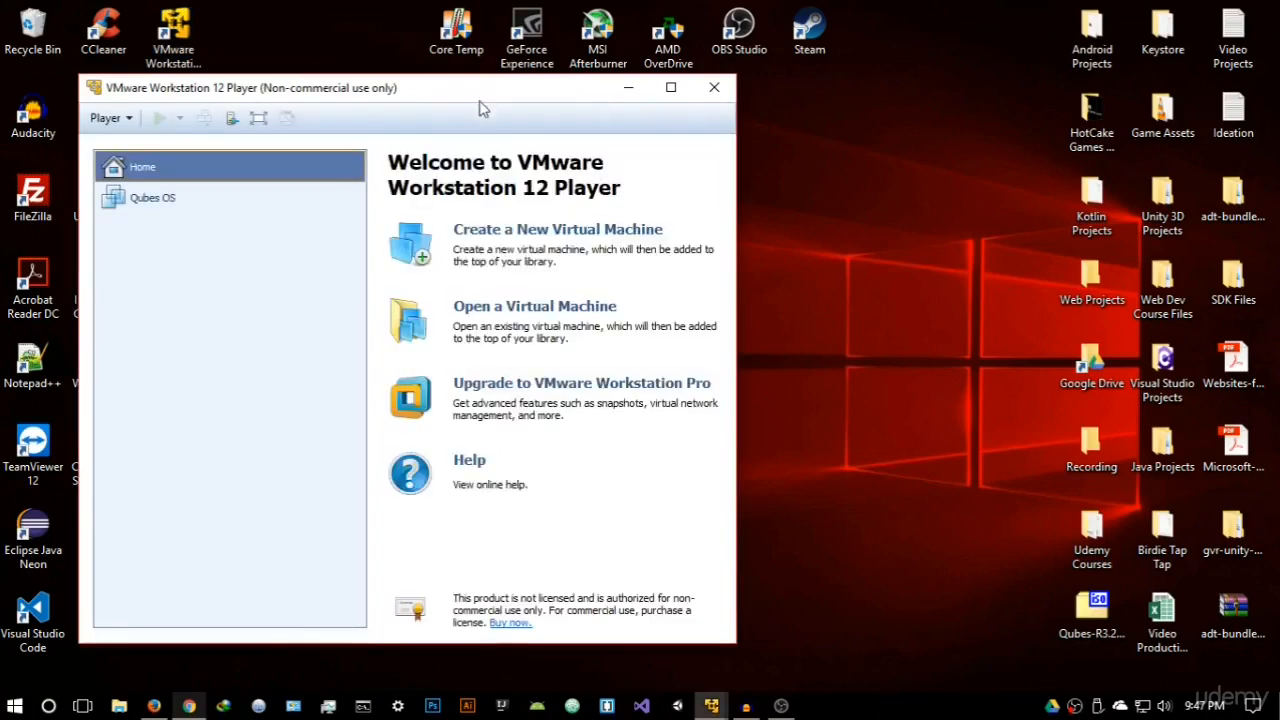
left_click_drag(479, 95, 688, 102)
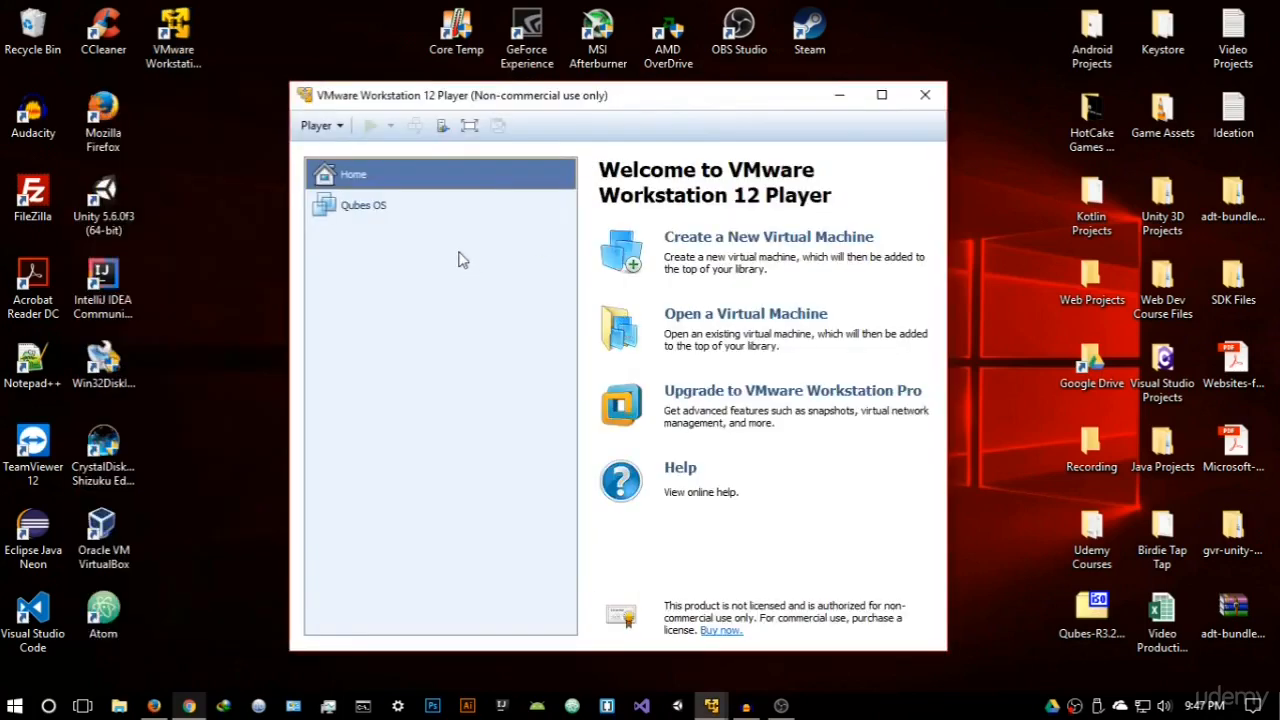
left_click(823, 237)
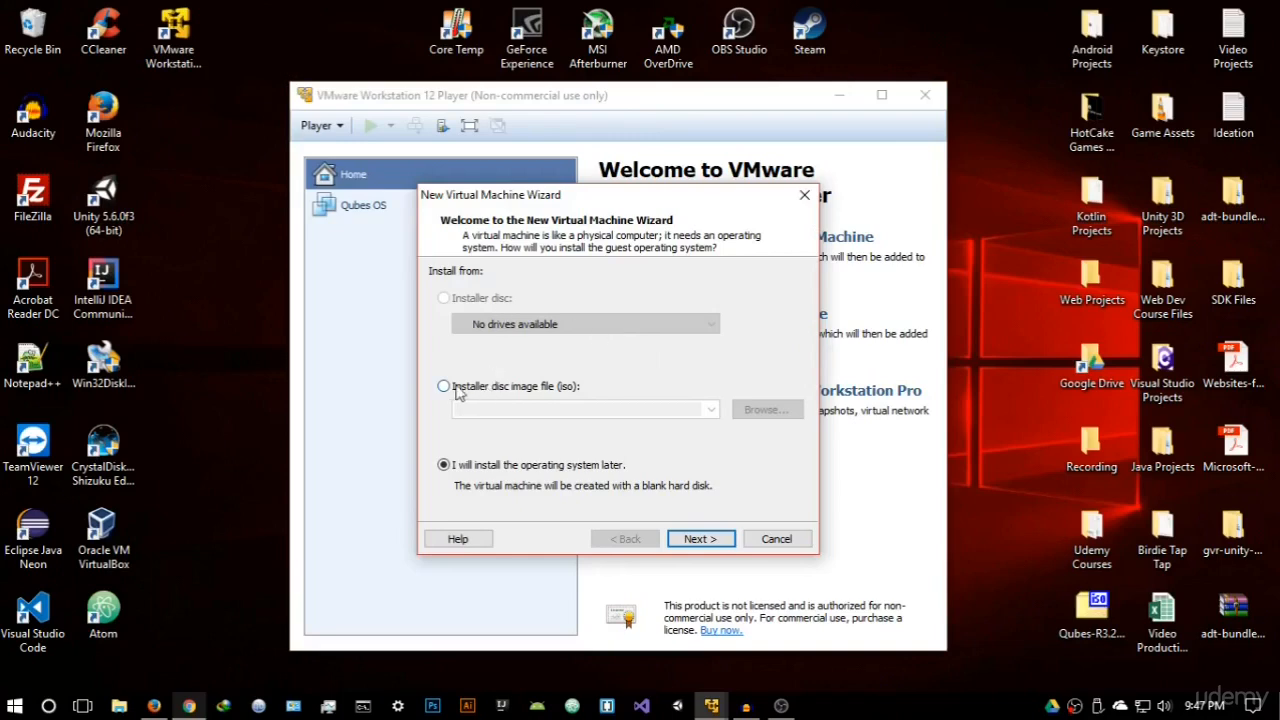
left_click(578, 392)
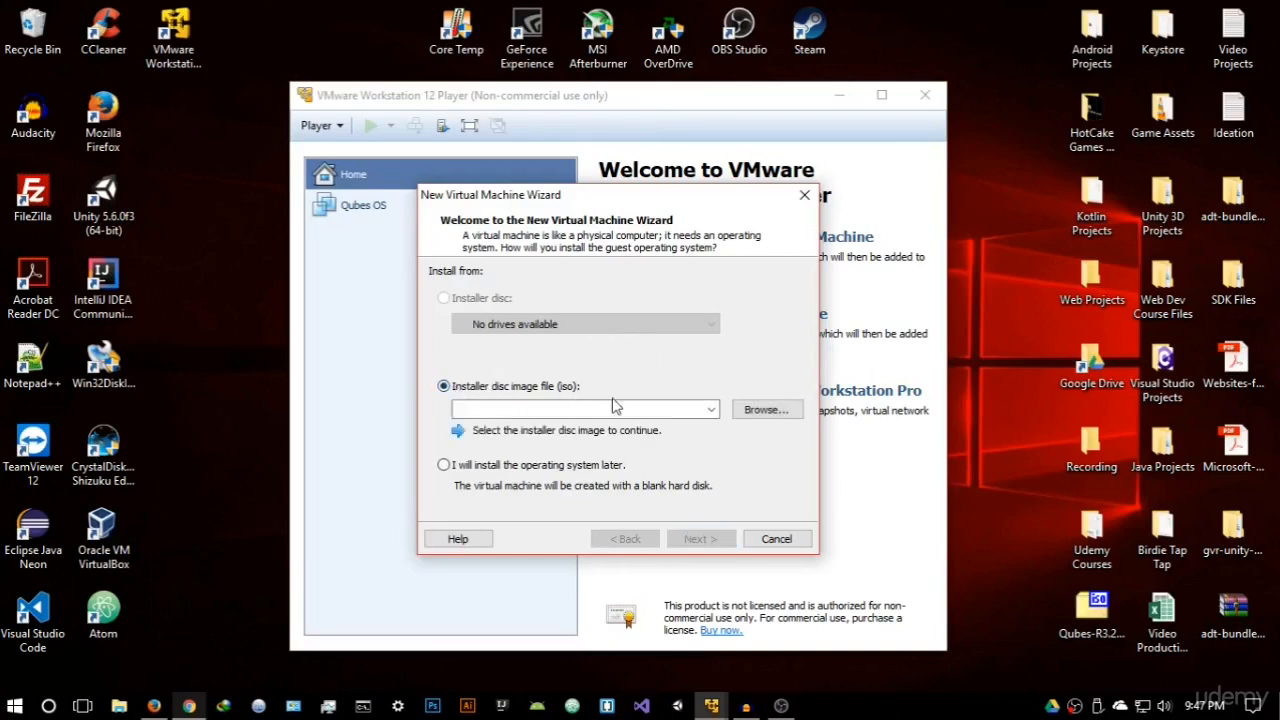
left_click(767, 410)
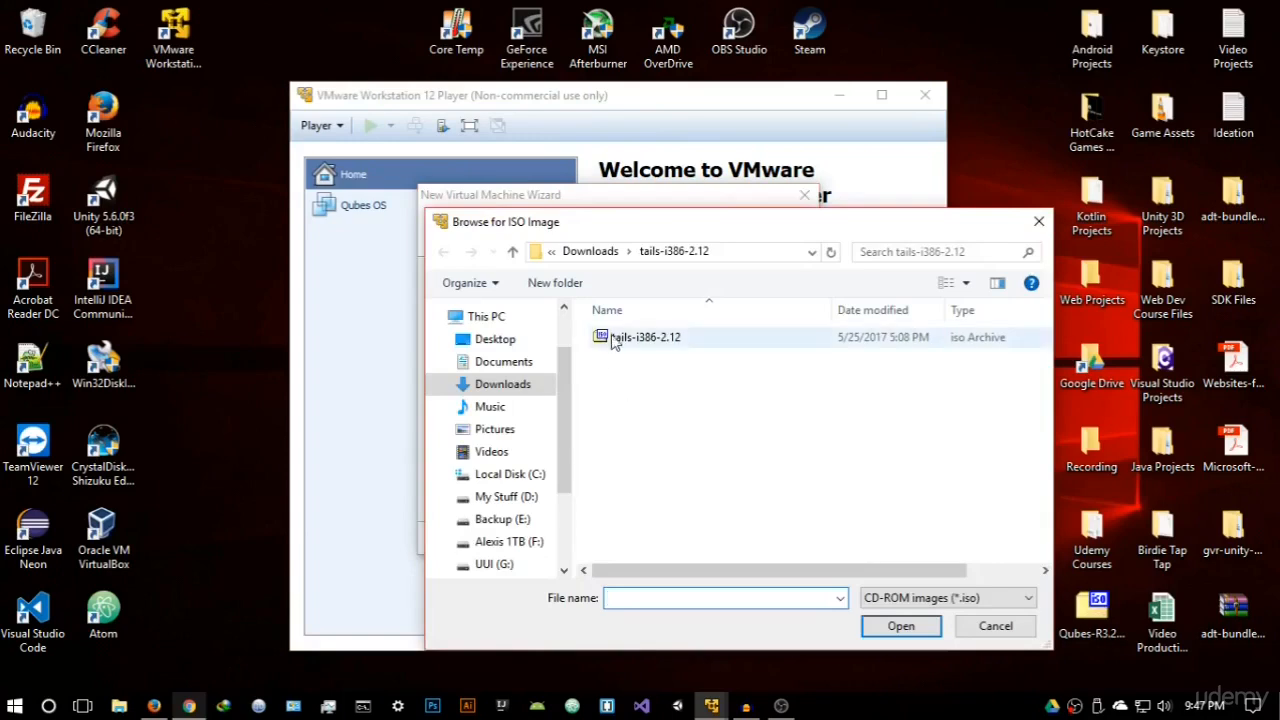
left_click(617, 340)
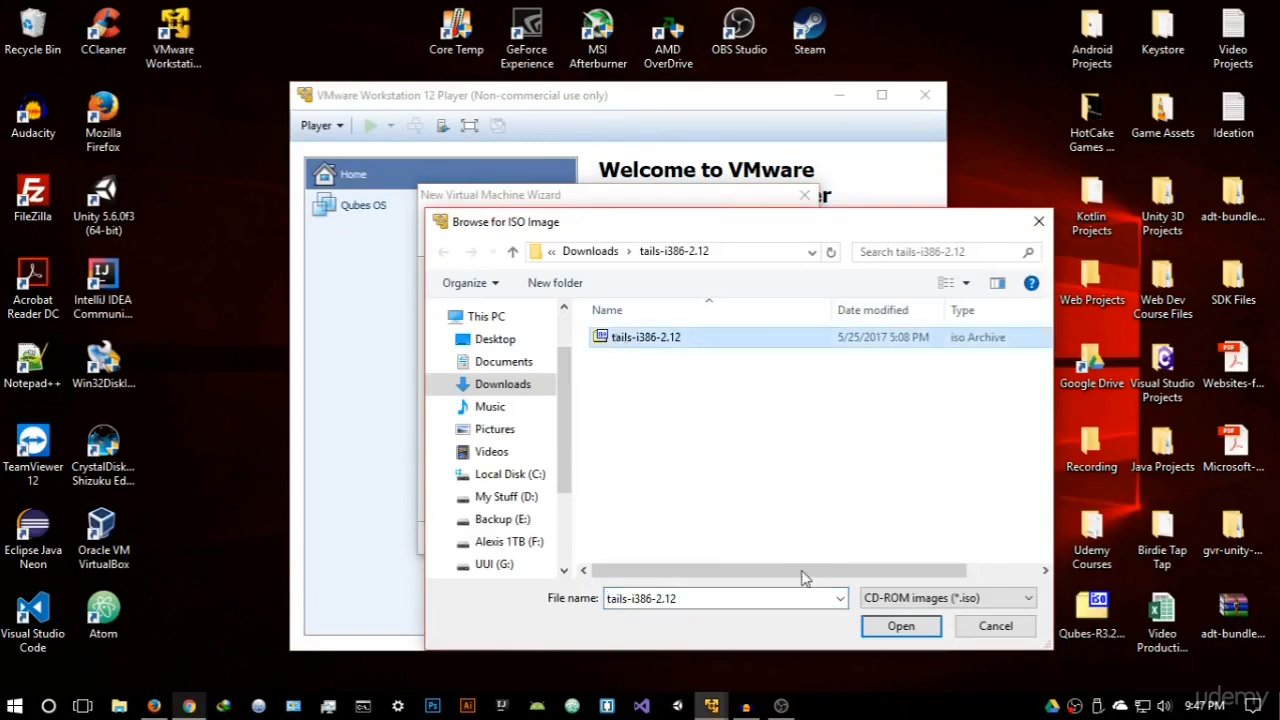
left_click(868, 628)
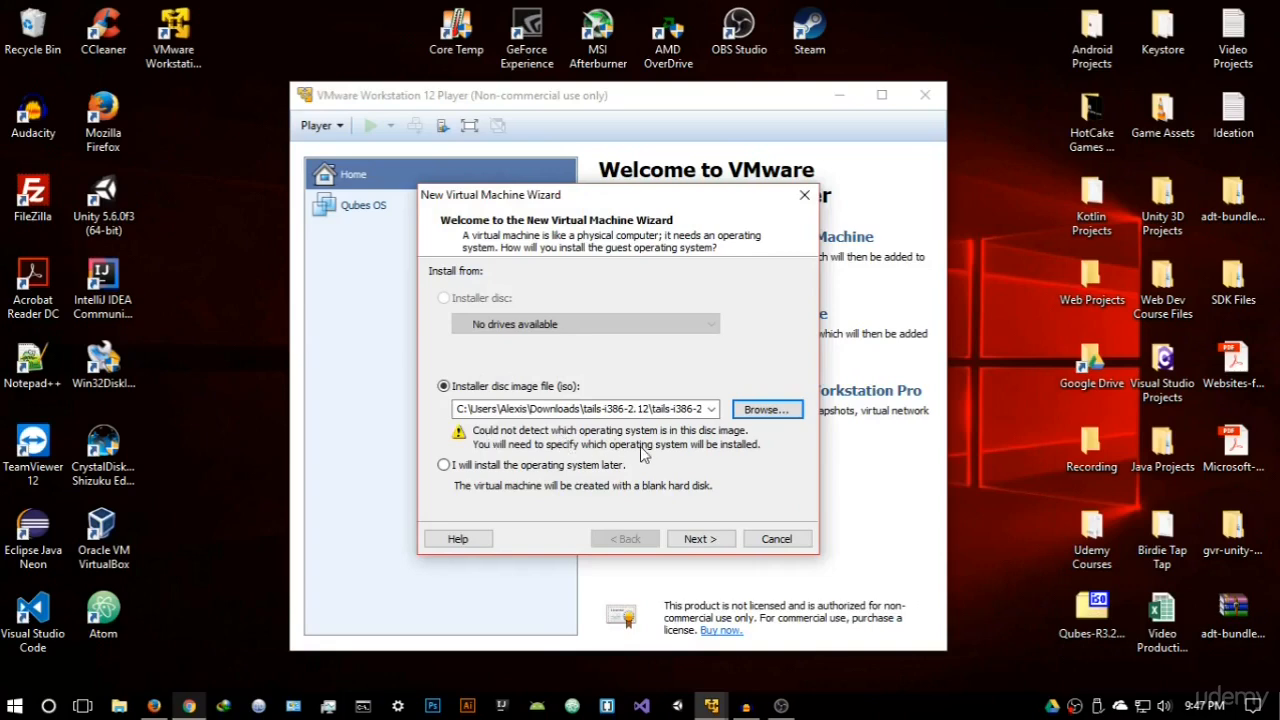
left_click(704, 540)
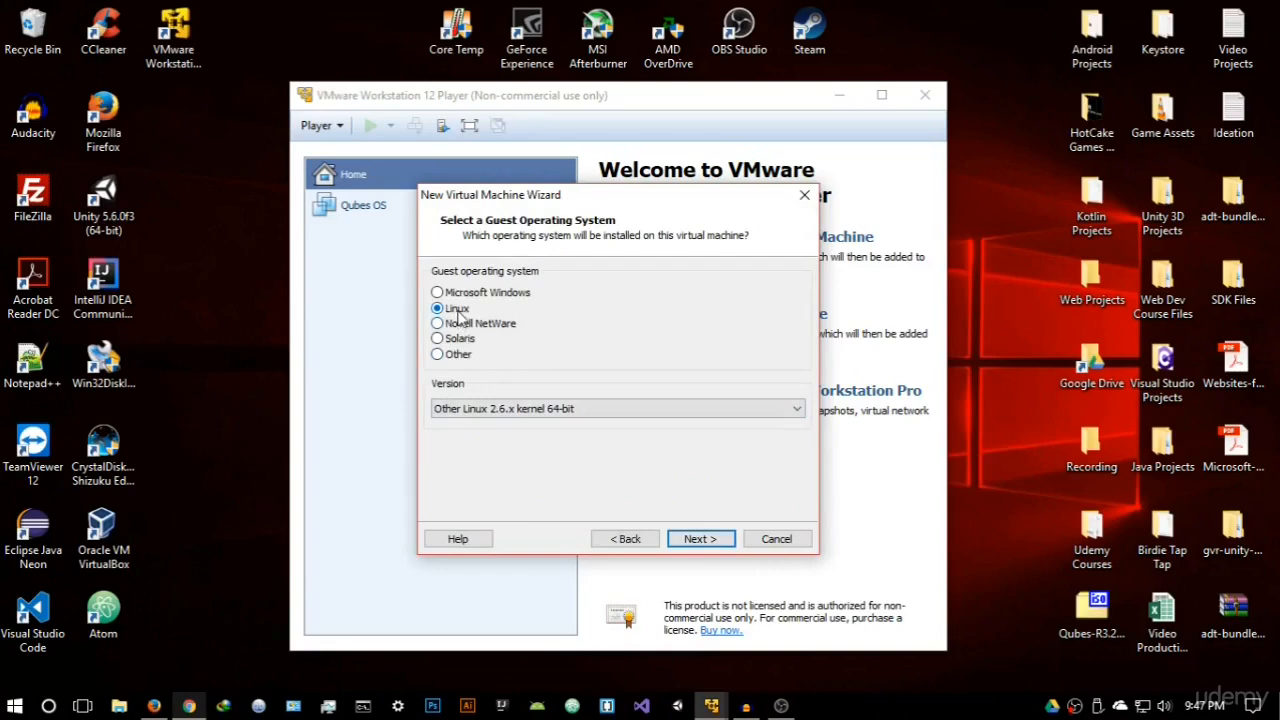
- Set the Linux guest version to Other Linux 2.6.x kernel 64-bit and name the virtual machine Tails
left_click(570, 410)
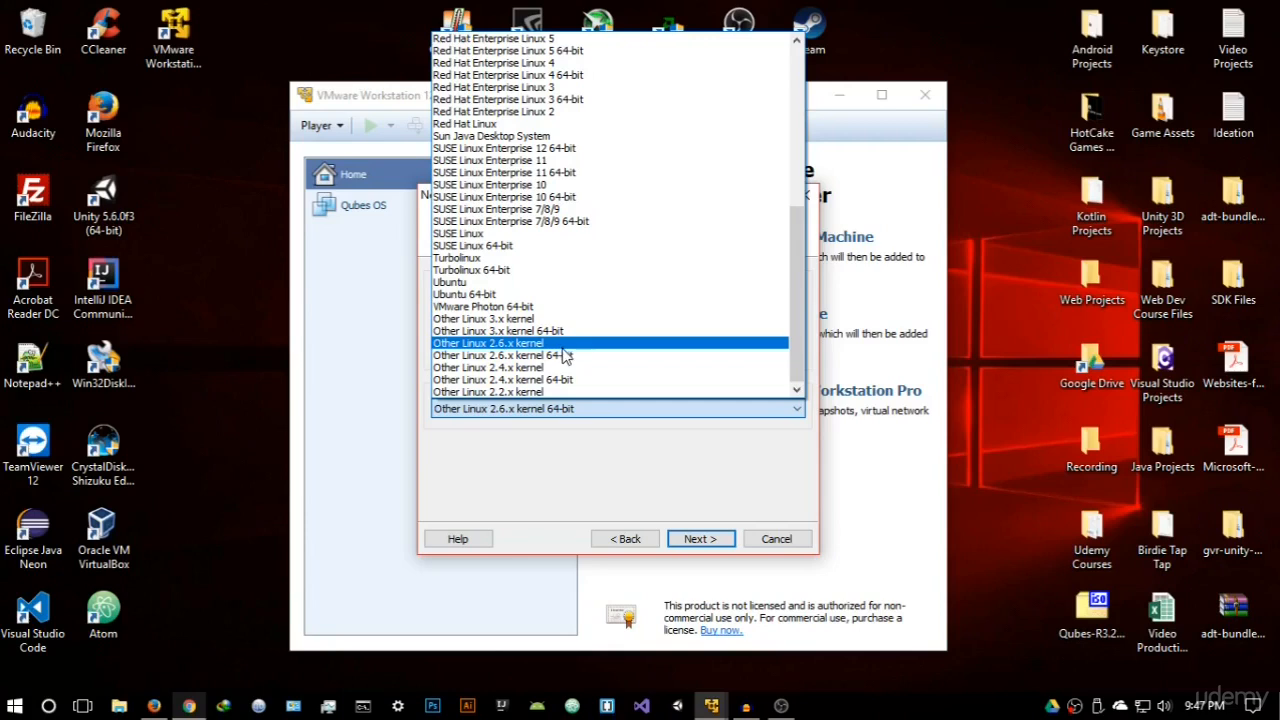
left_click(573, 358)
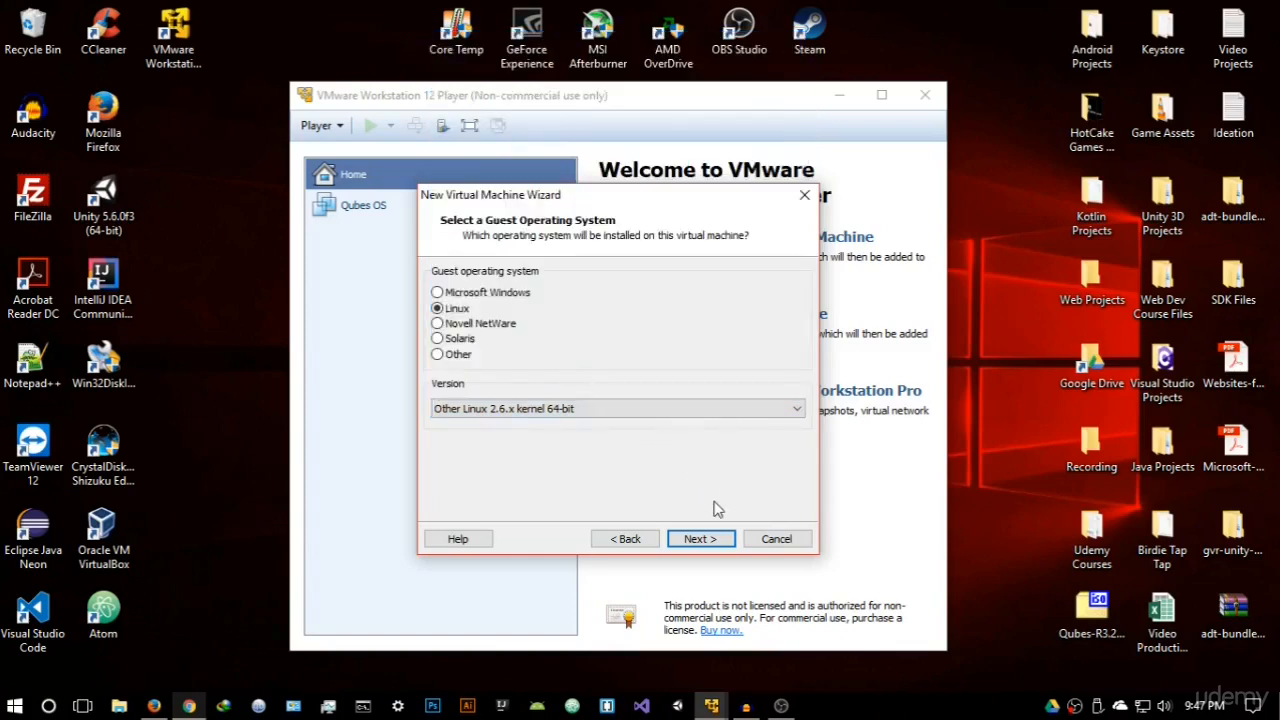
left_click(701, 538)
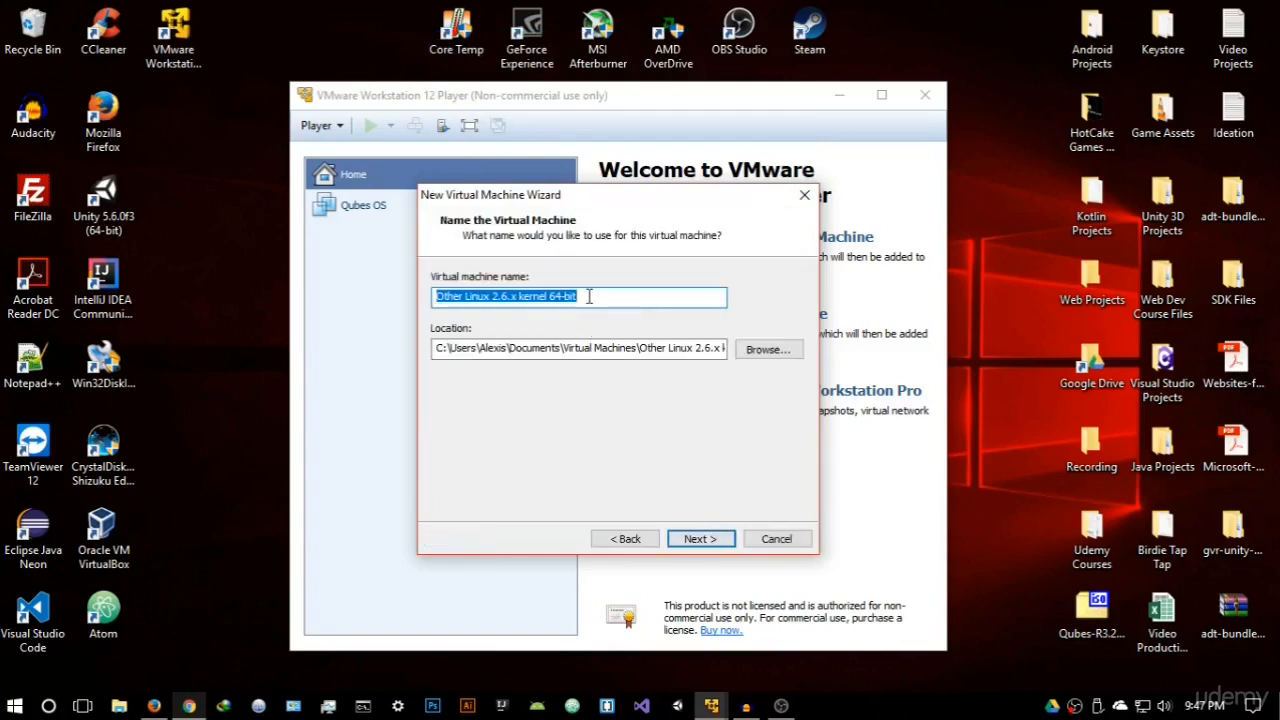
key("BackSpace")
type("Tails")
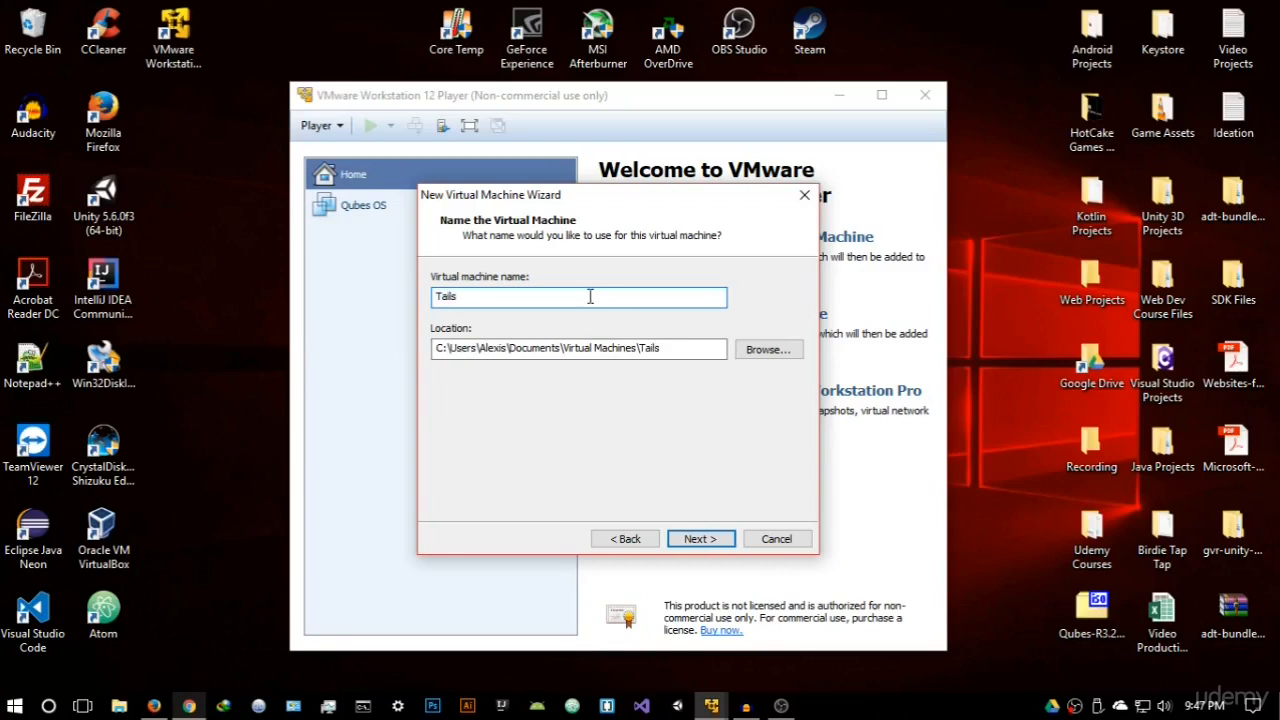
- Set the virtual machine's location to a new folder named Tails inside Virtual OS on drive D:
left_click(765, 350)
scroll(600, 372, "down", 4)
scroll(597, 355, "up", 2)
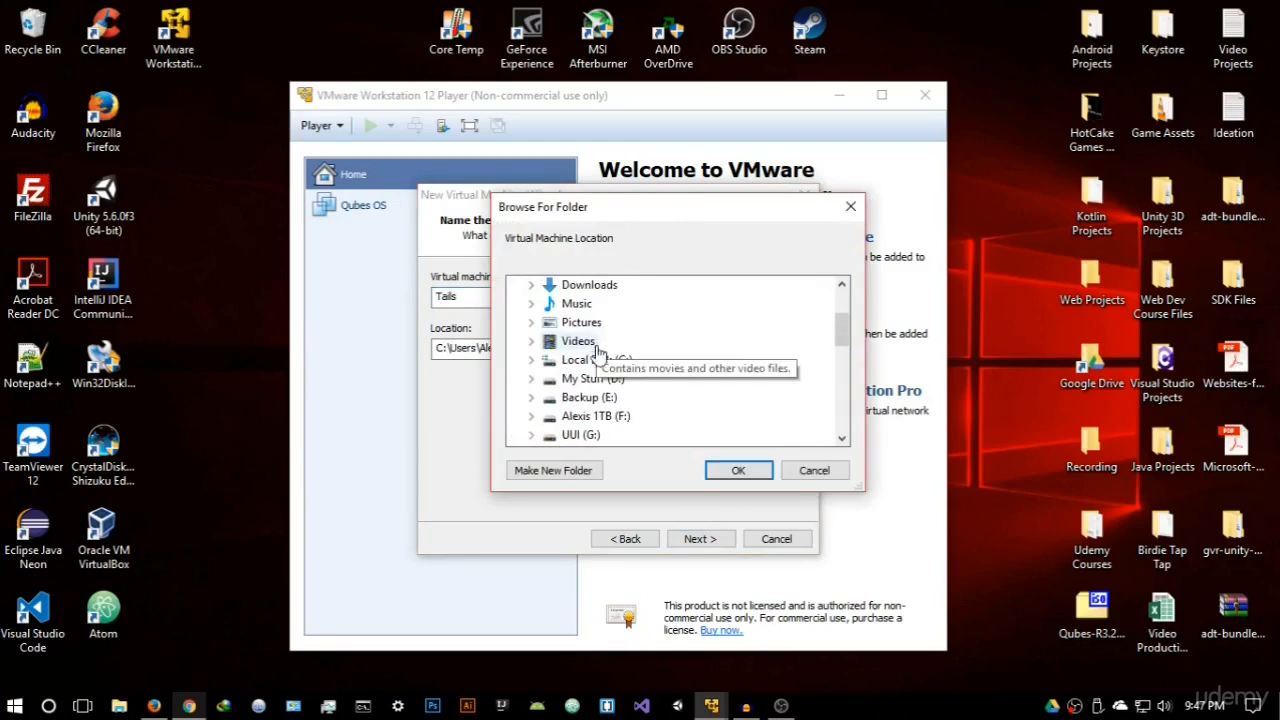
double_click(590, 378)
scroll(620, 385, "down", 2)
left_click(604, 324)
left_click(588, 472)
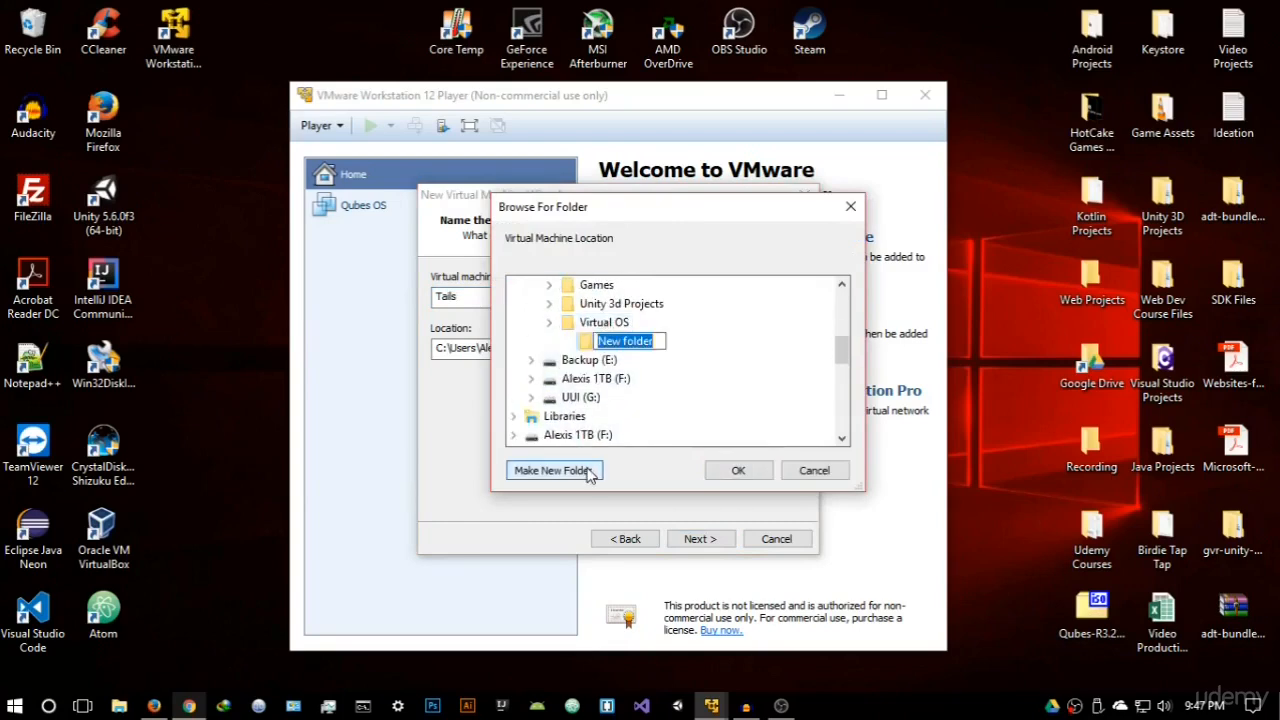
key("BackSpace")
type("Tails")
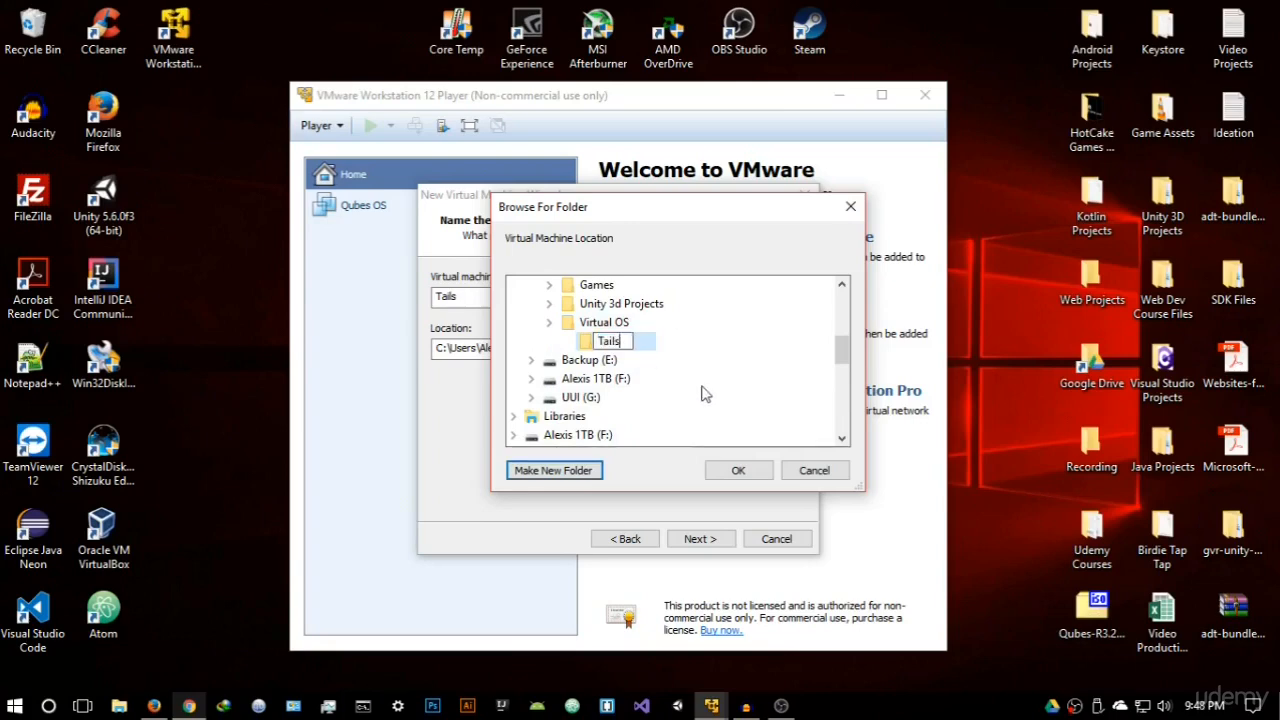
key("Return")
left_click(738, 472)
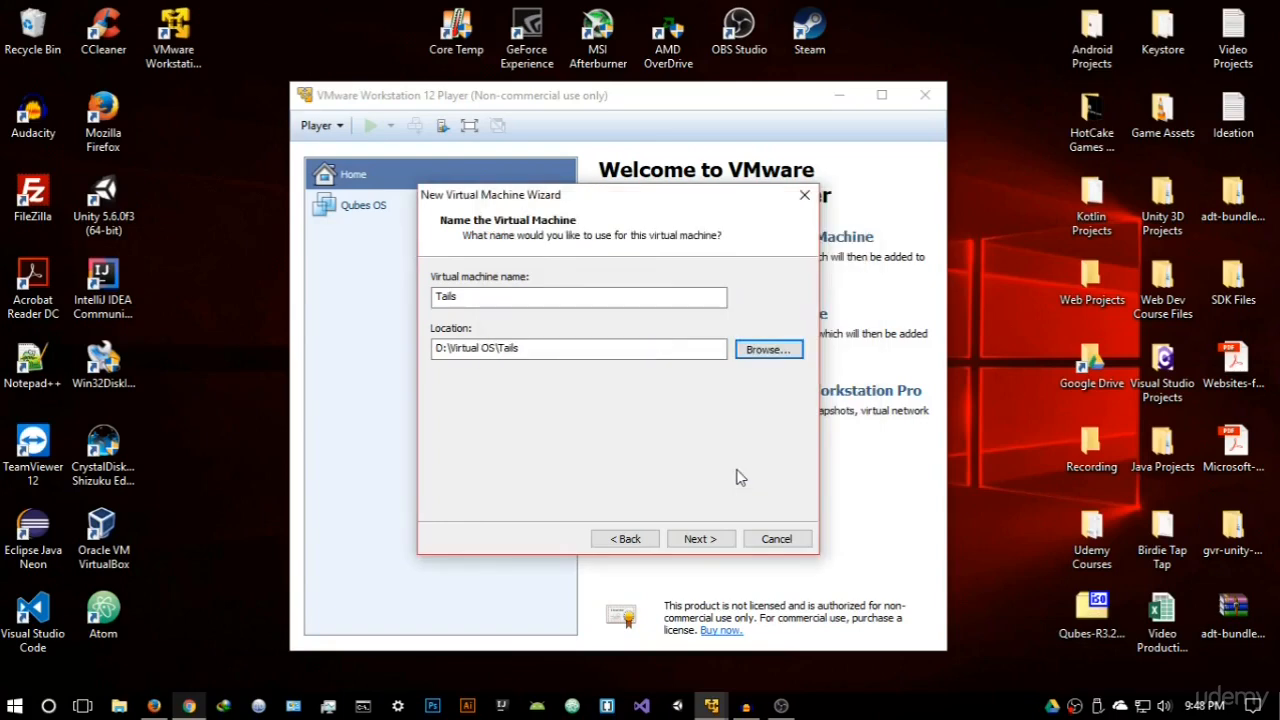
left_click(728, 541)
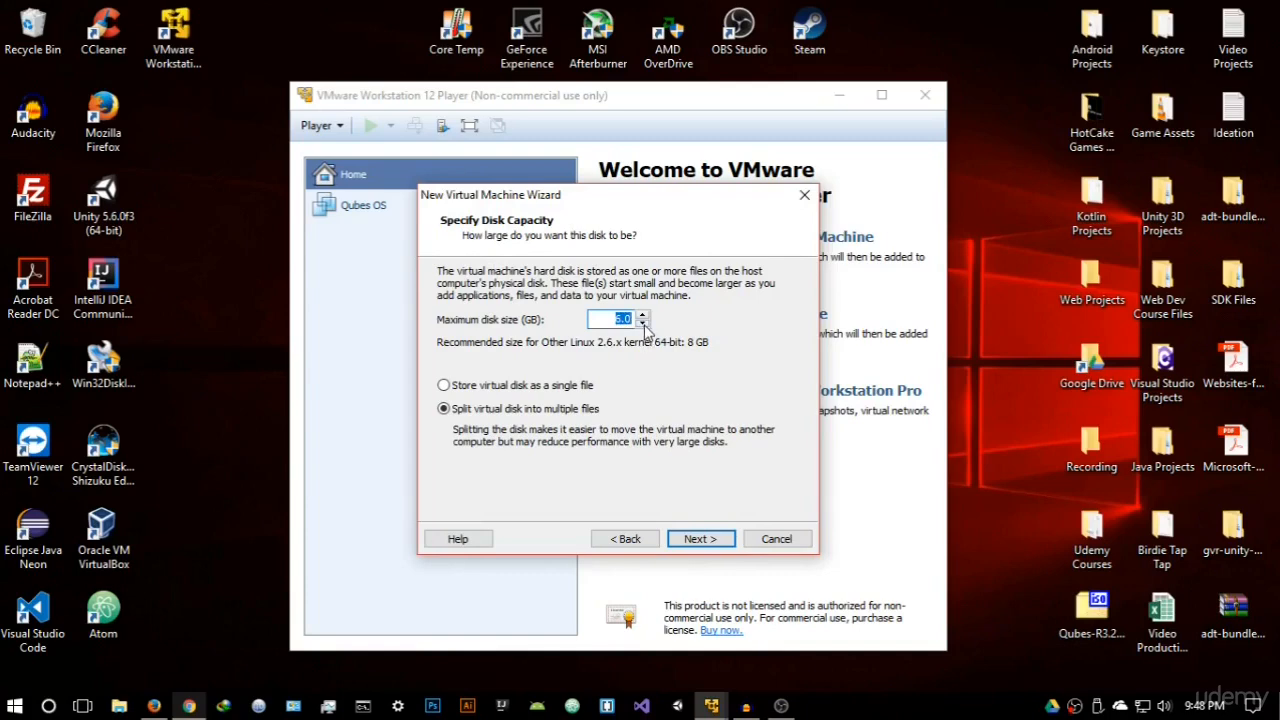
- Set the maximum disk size to 2 GB and store the virtual disk as a single file
left_click(644, 324)
left_click(644, 324)
left_click(455, 387)
left_click(714, 542)
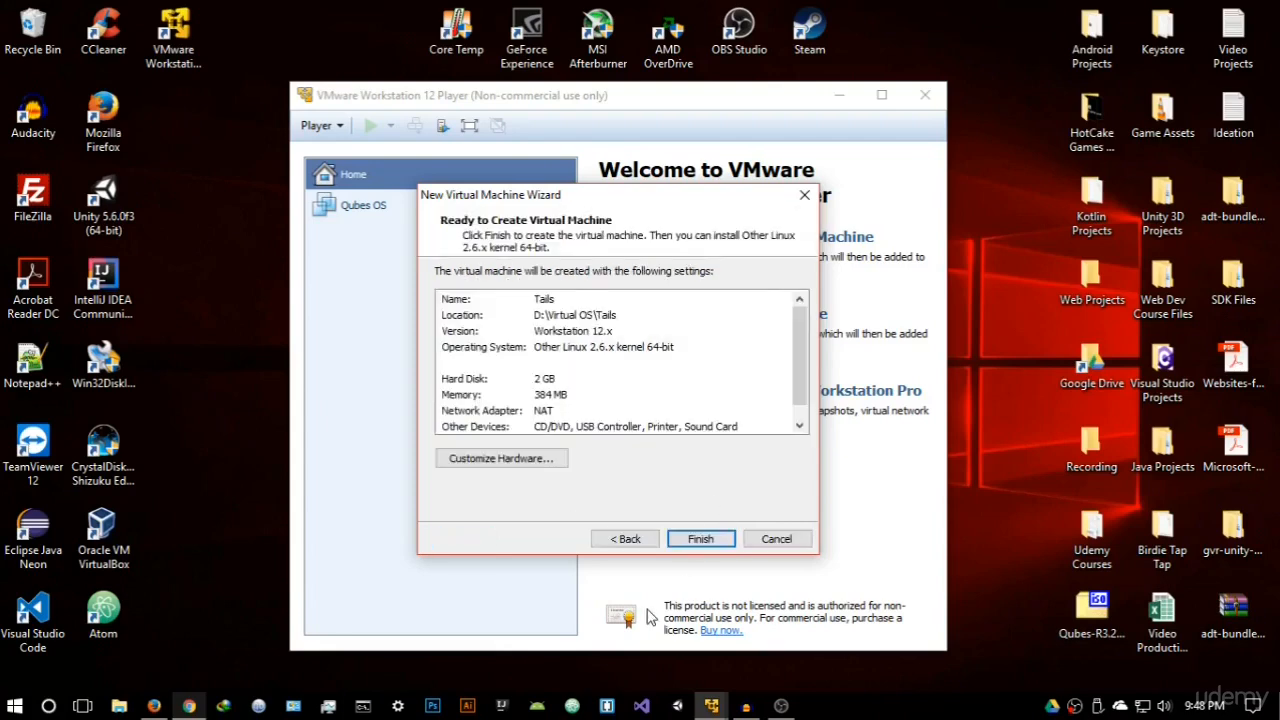
- Customize the virtual machine's hardware with 2048 MB of memory and 2 processor cores
left_click(557, 457)
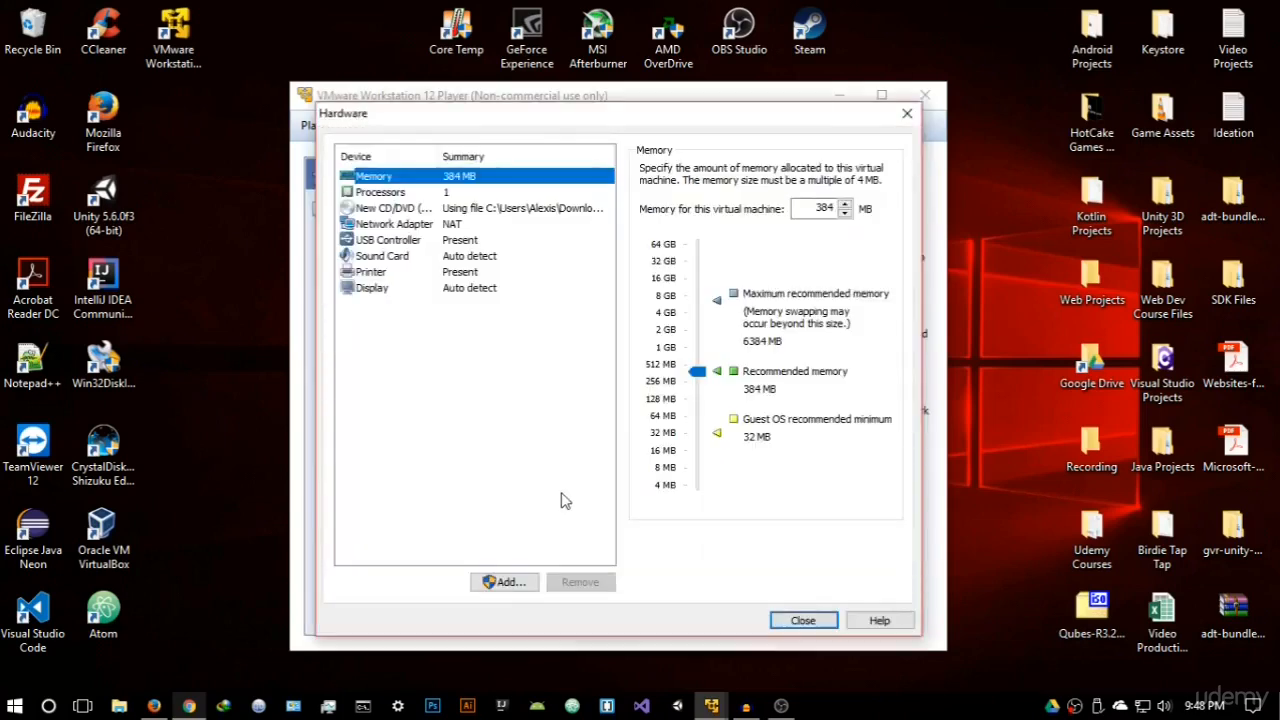
left_click_drag(697, 370, 700, 336)
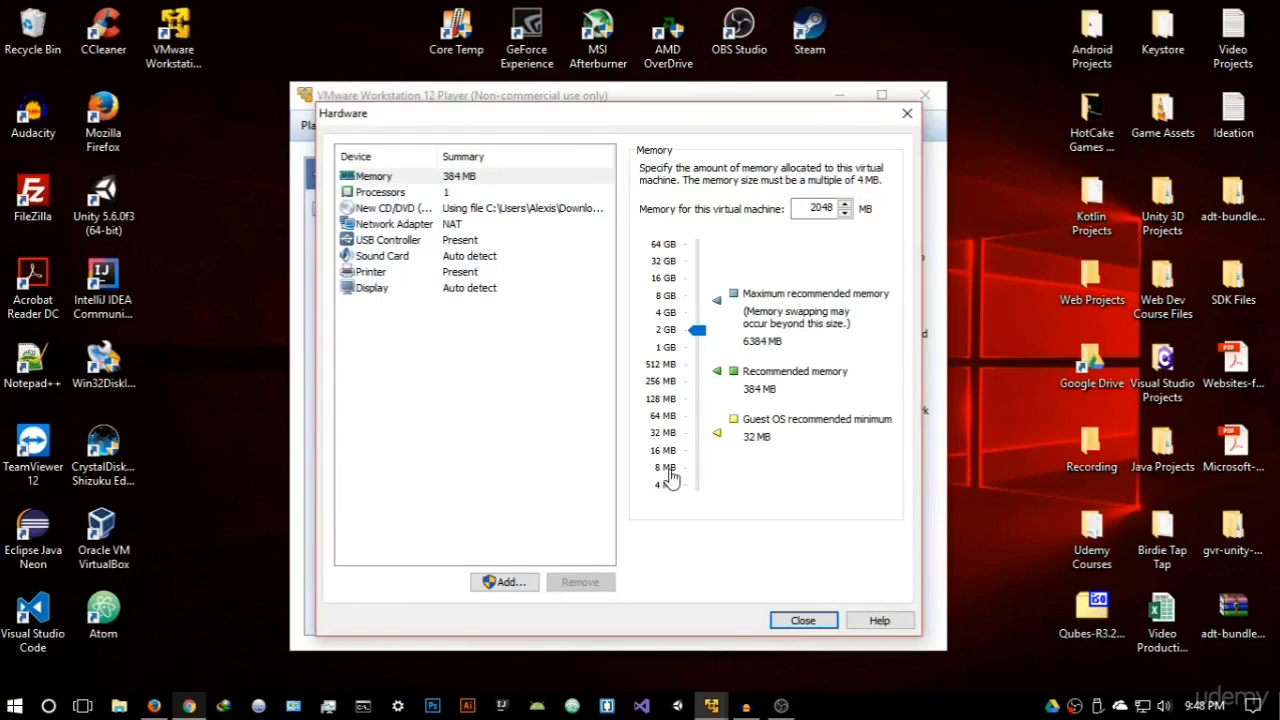
left_click(505, 196)
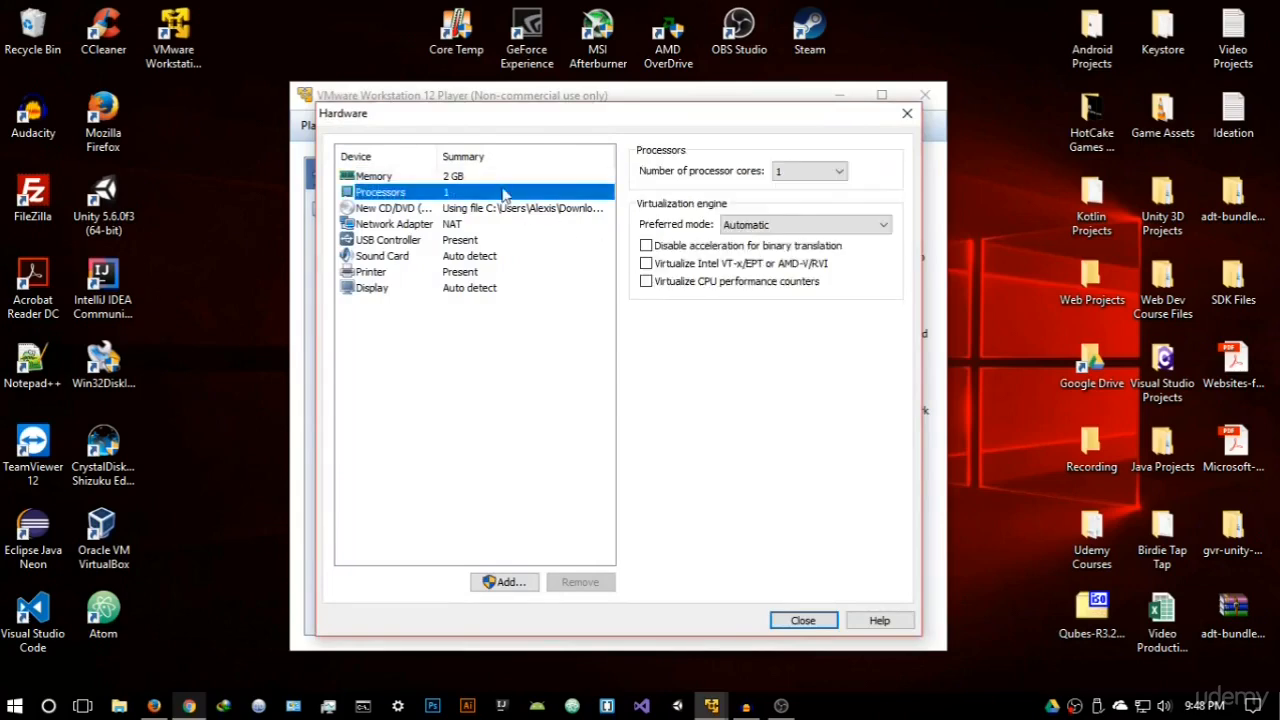
left_click(837, 171)
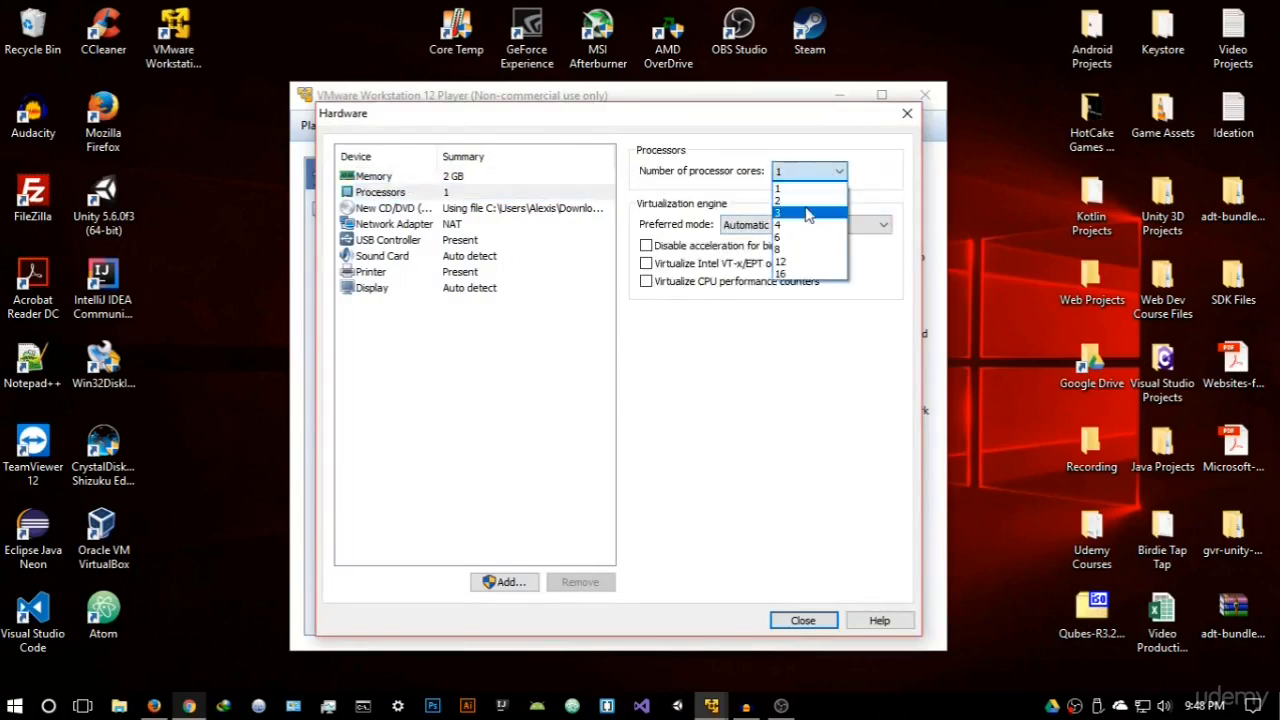
left_click(805, 201)
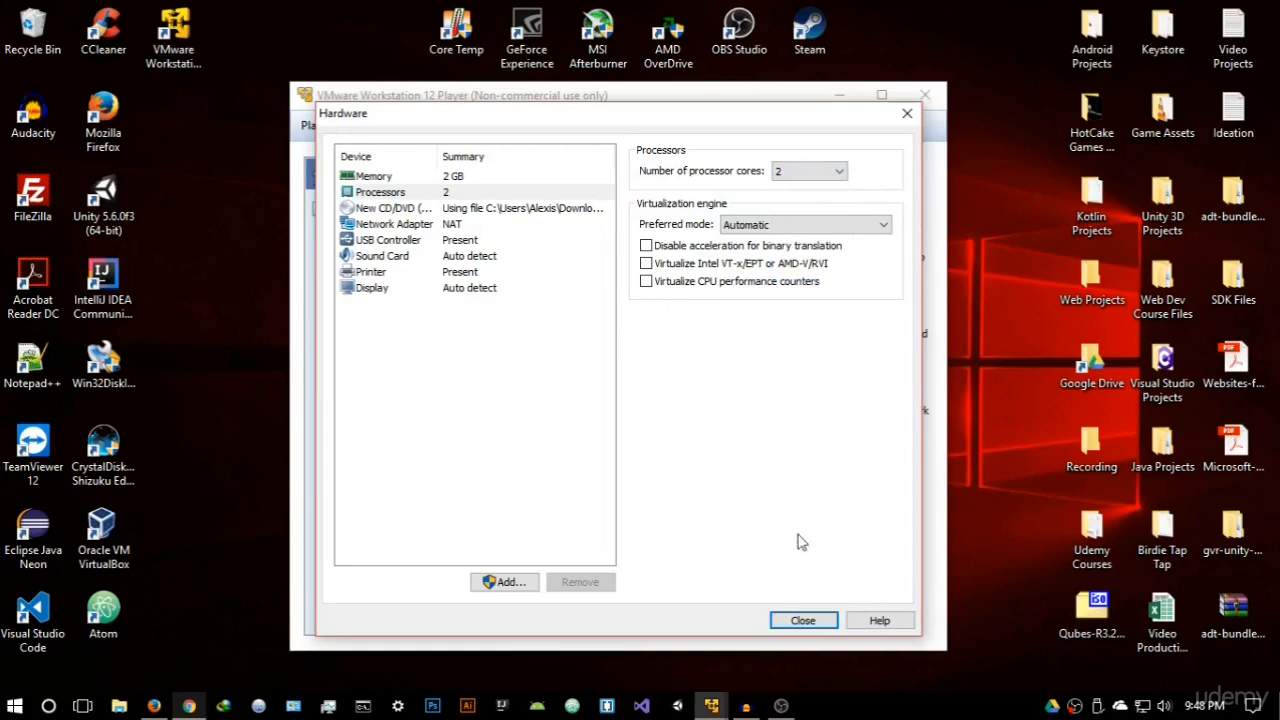
left_click(826, 621)
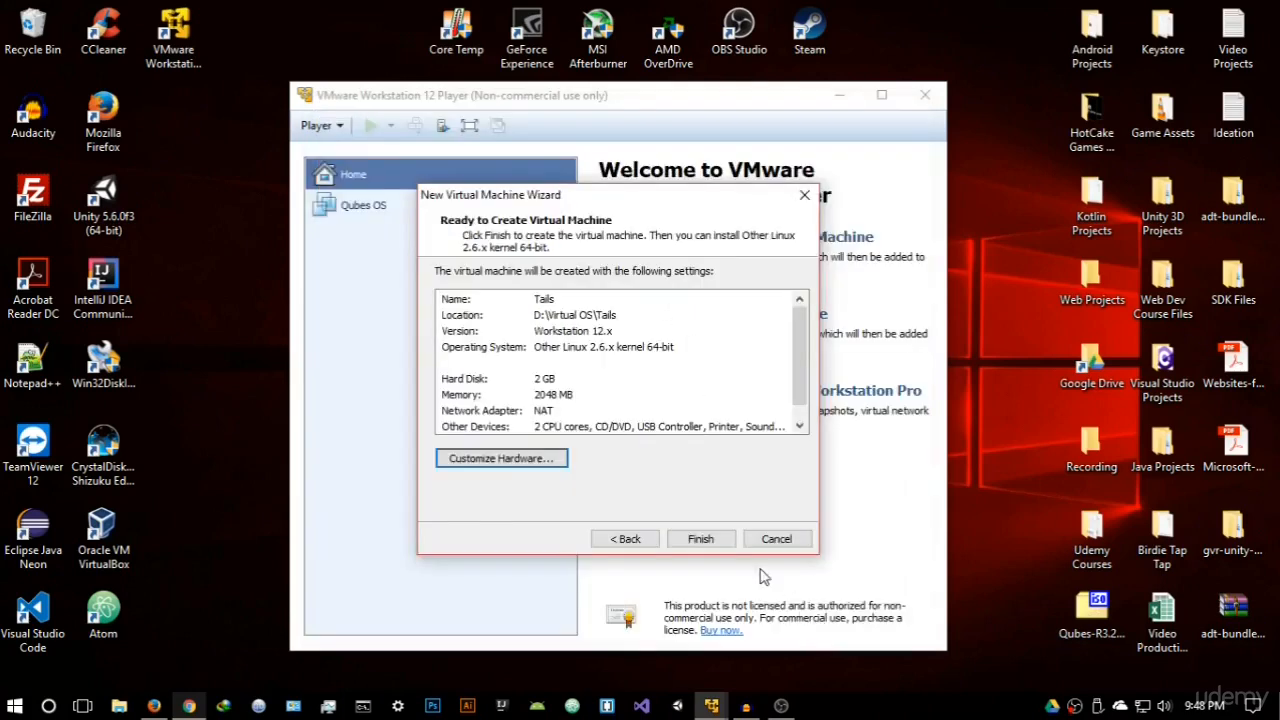
- Finish creating the Tails virtual machine and power it on
left_click(700, 540)
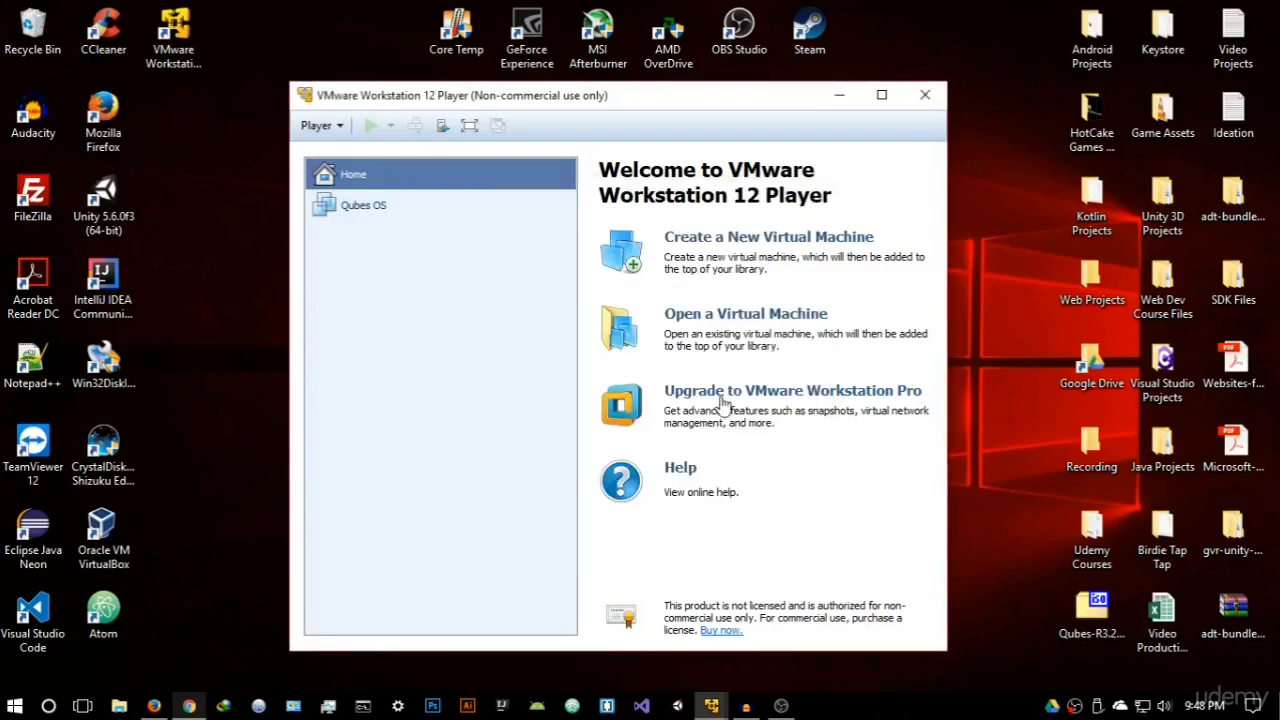
left_click(370, 125)
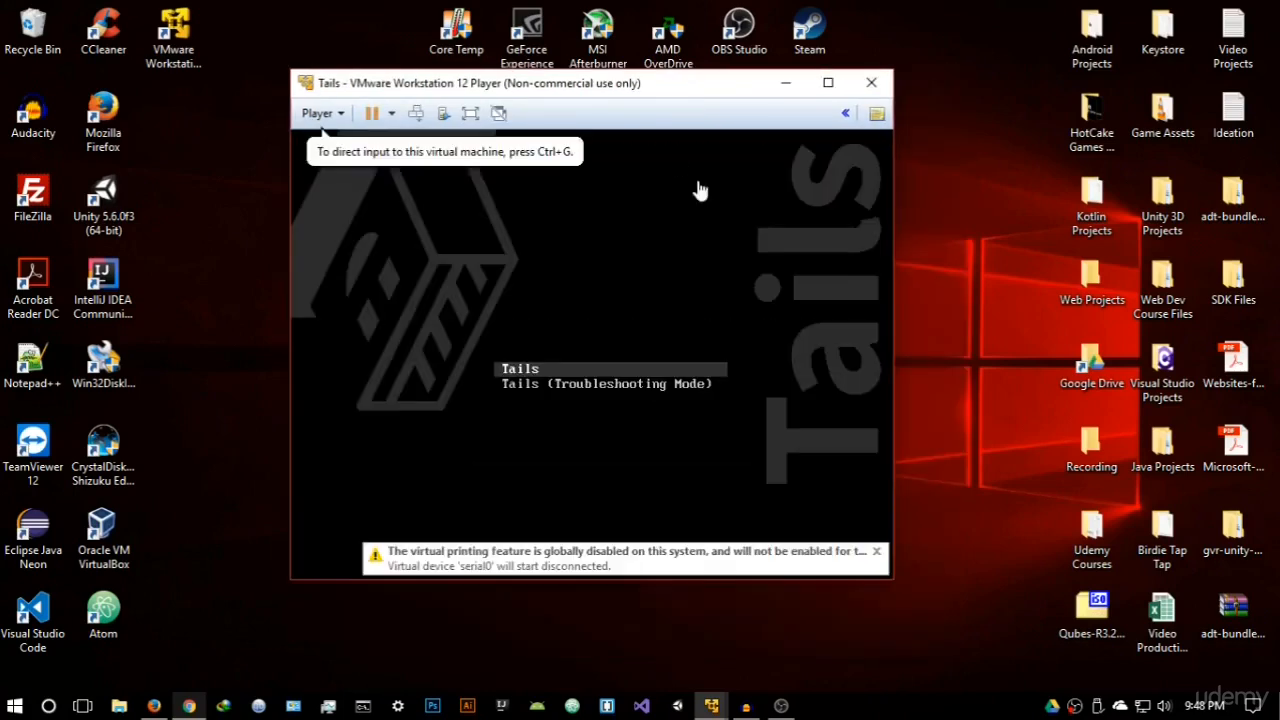
- Boot Tails in a maximized virtual machine window and open the additional options from the Welcome to Tails screen
left_click(697, 246)
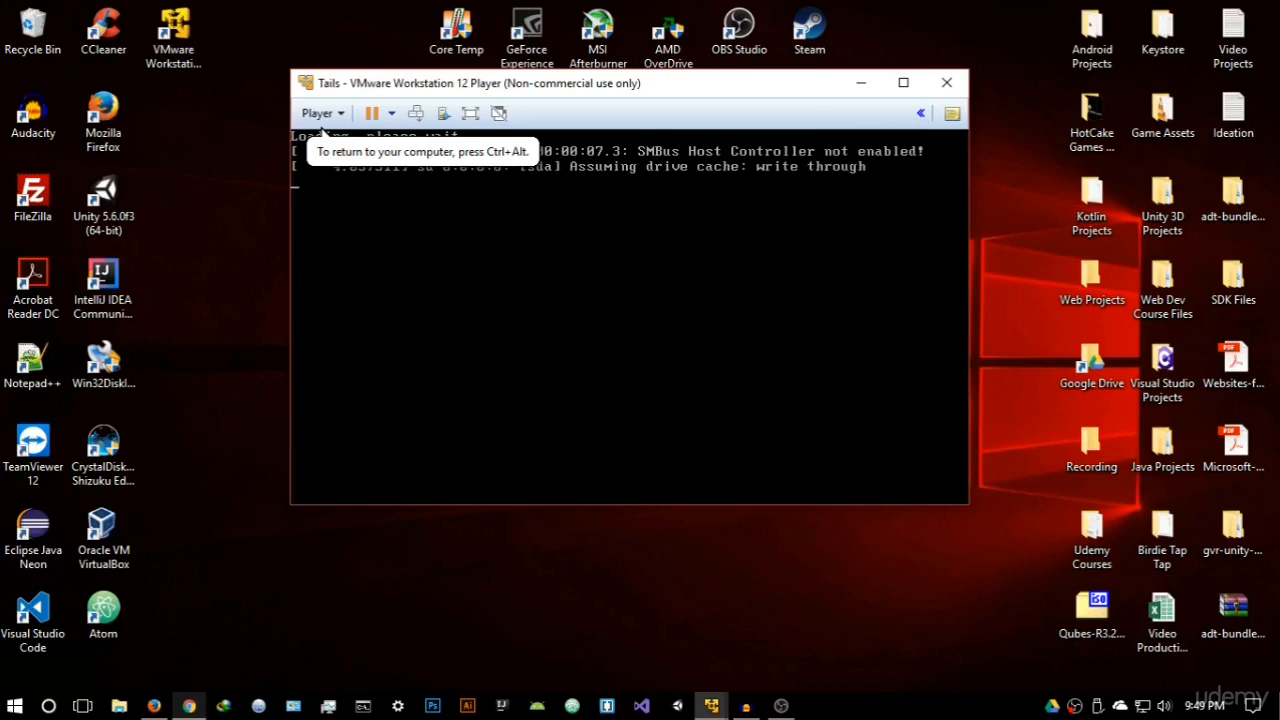
left_click(903, 82)
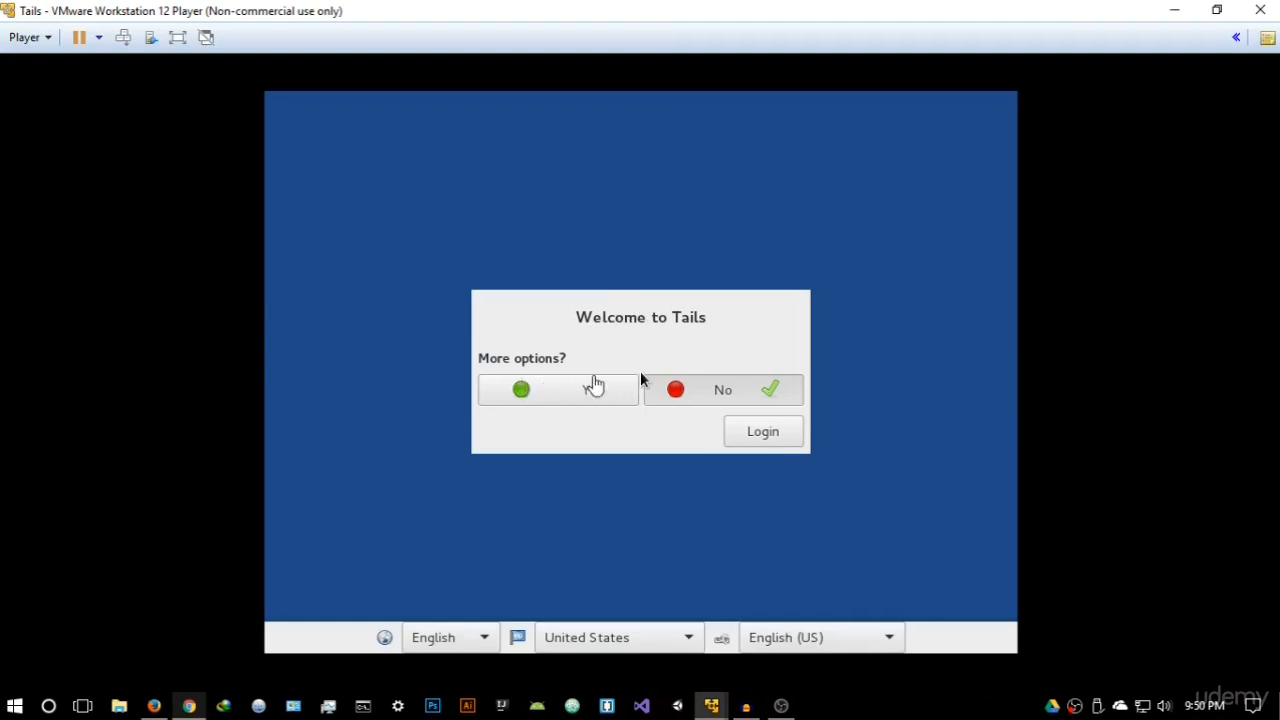
left_click(551, 391)
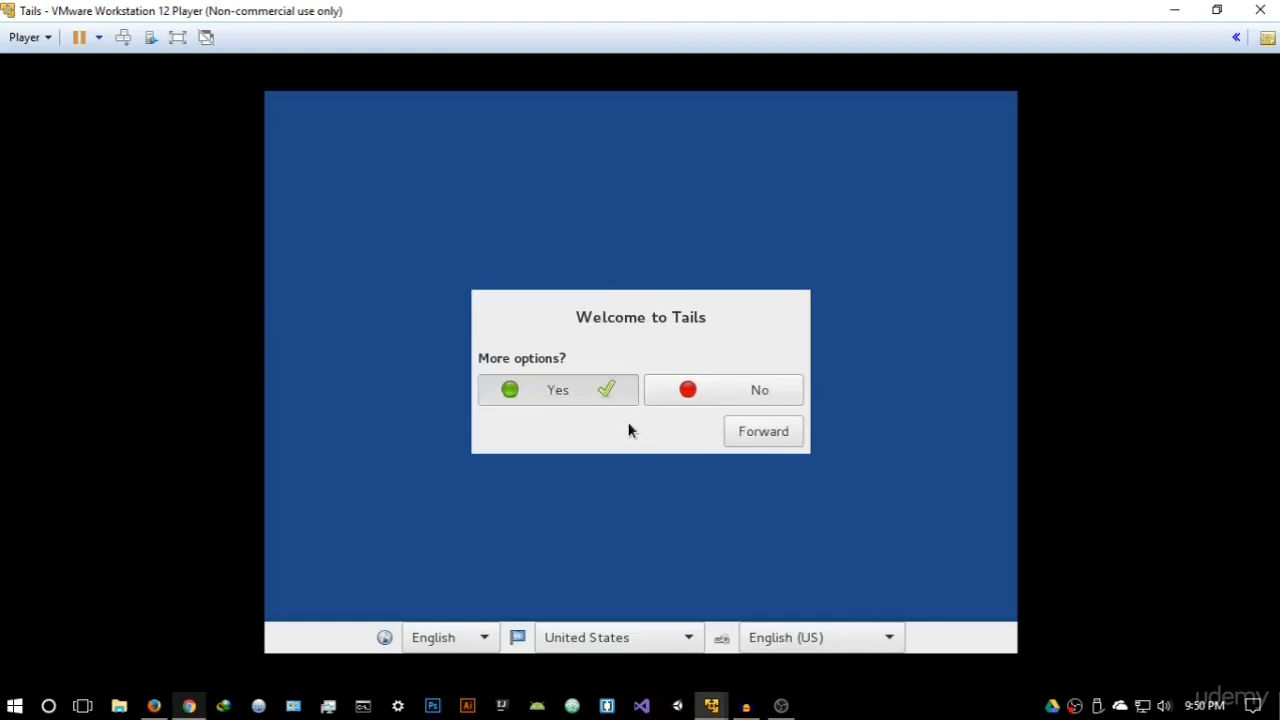
left_click(745, 433)
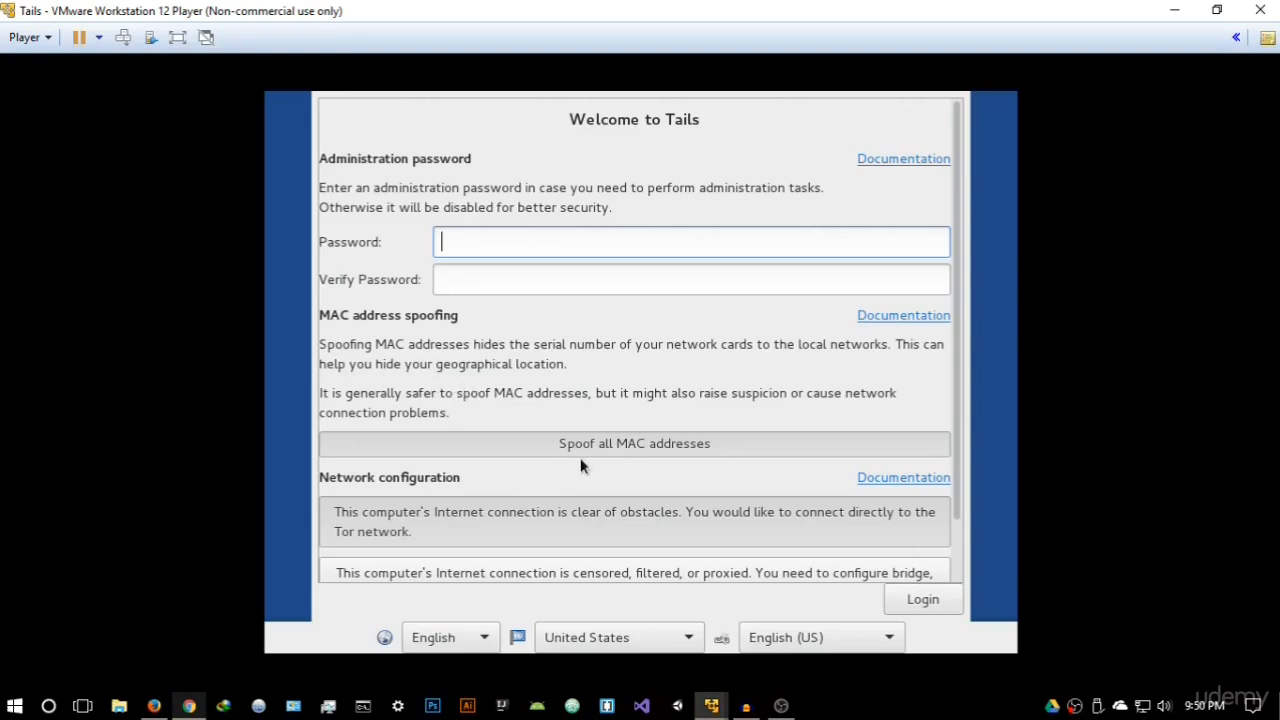
- Log in to Tails with all MAC addresses spoofed, a direct connection to the Tor network and no administration password
left_click(628, 450)
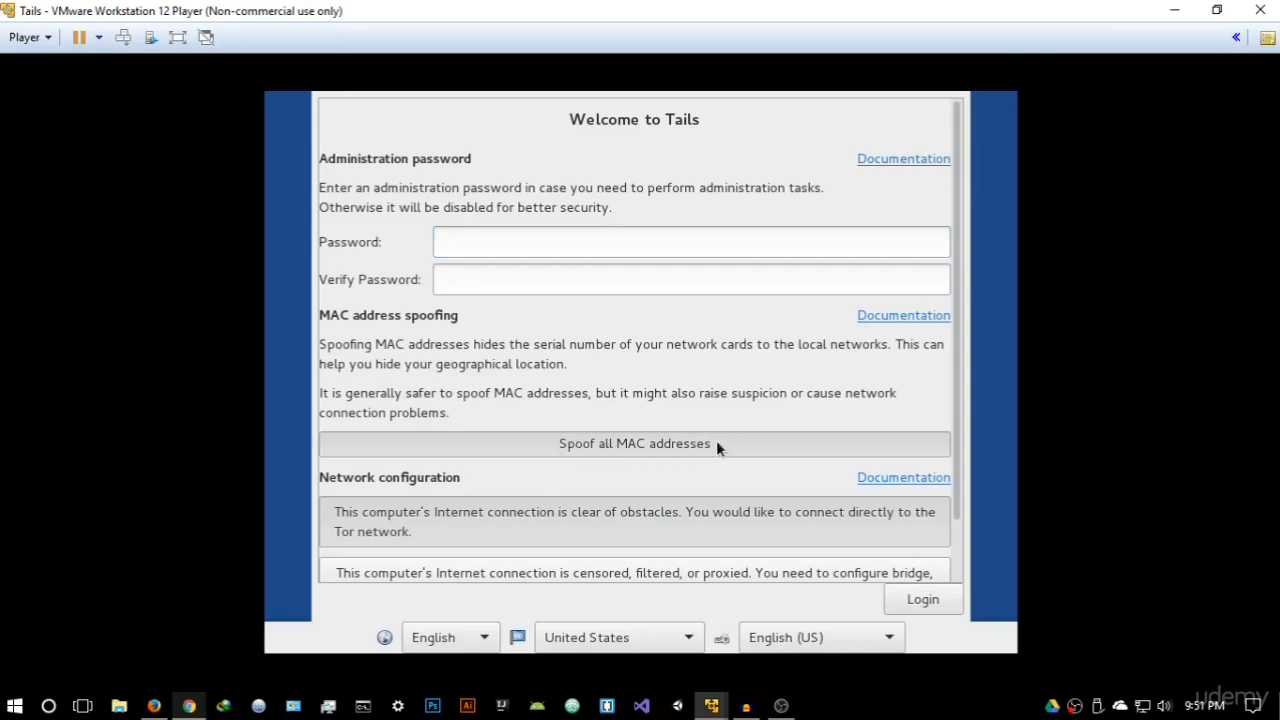
scroll(634, 443, "down", 2)
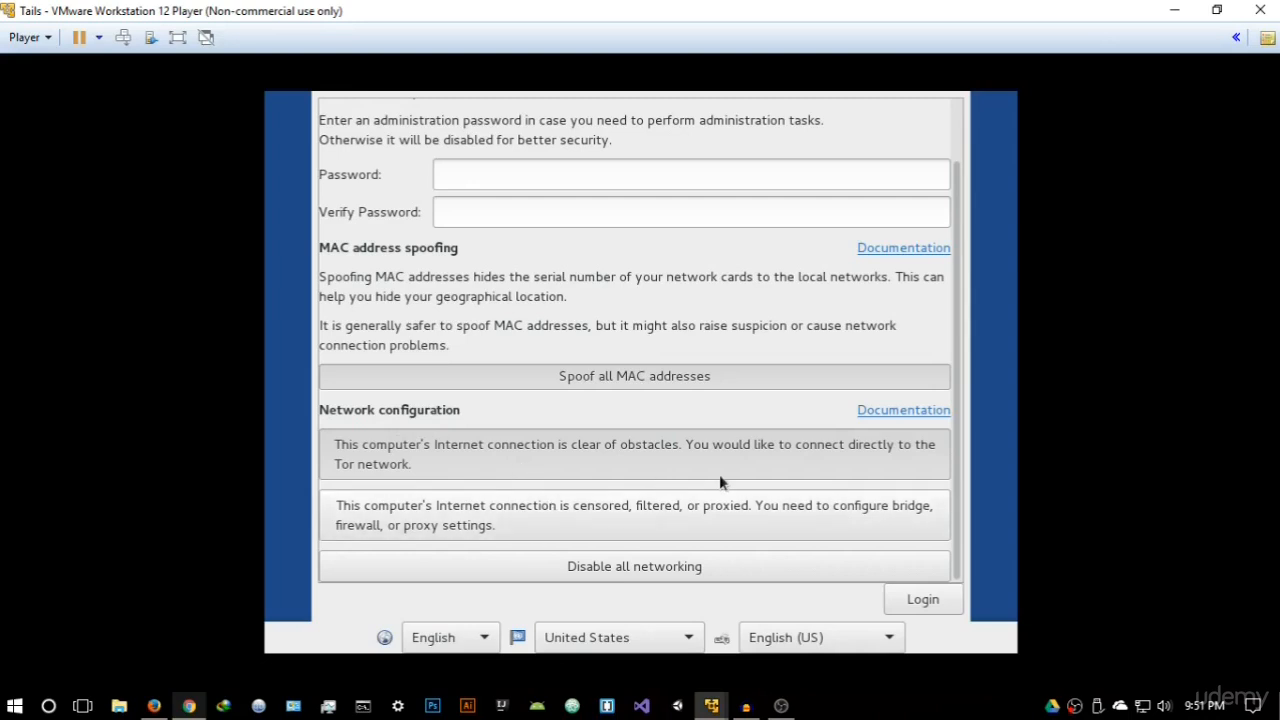
scroll(619, 375, "up", 2)
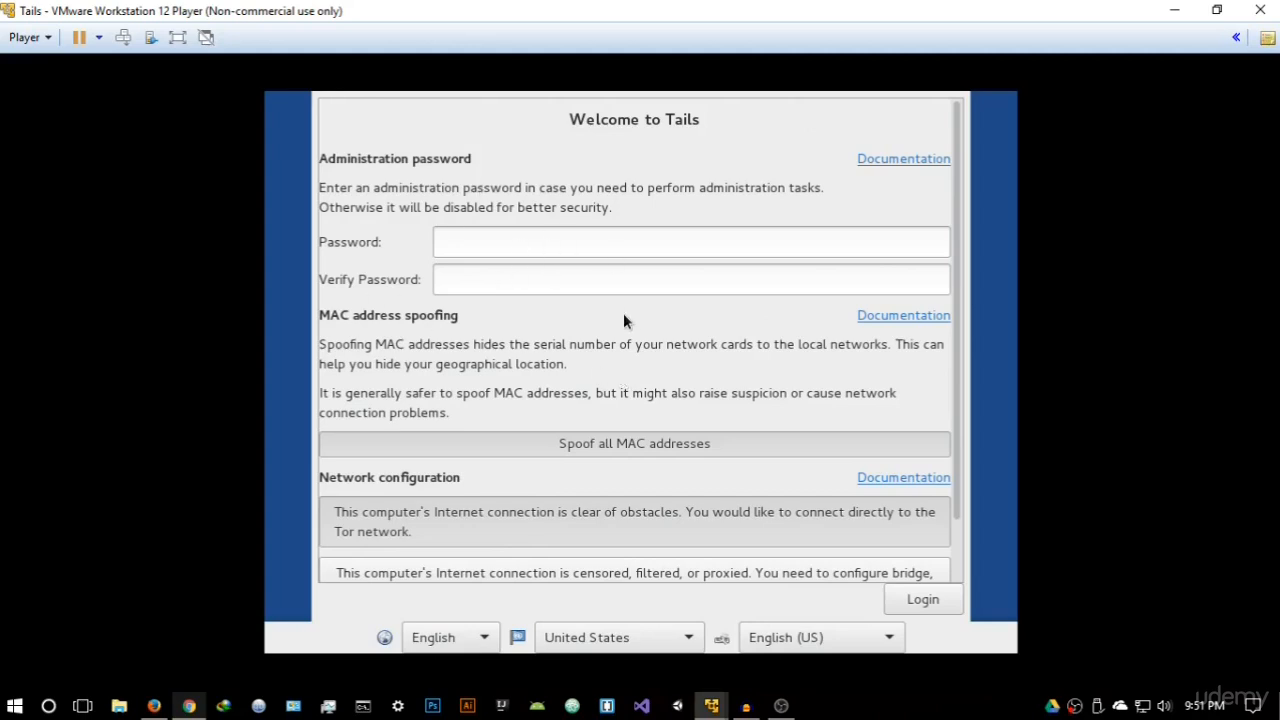
scroll(623, 320, "down", 2)
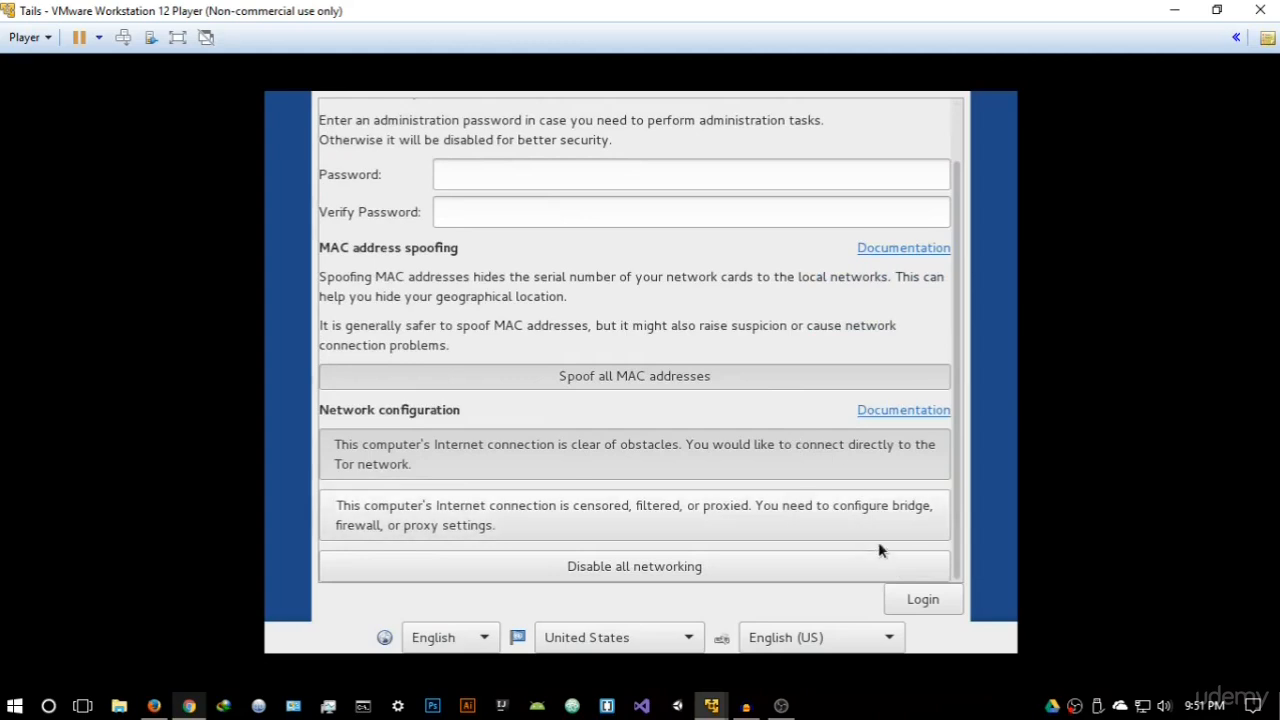
left_click(923, 602)
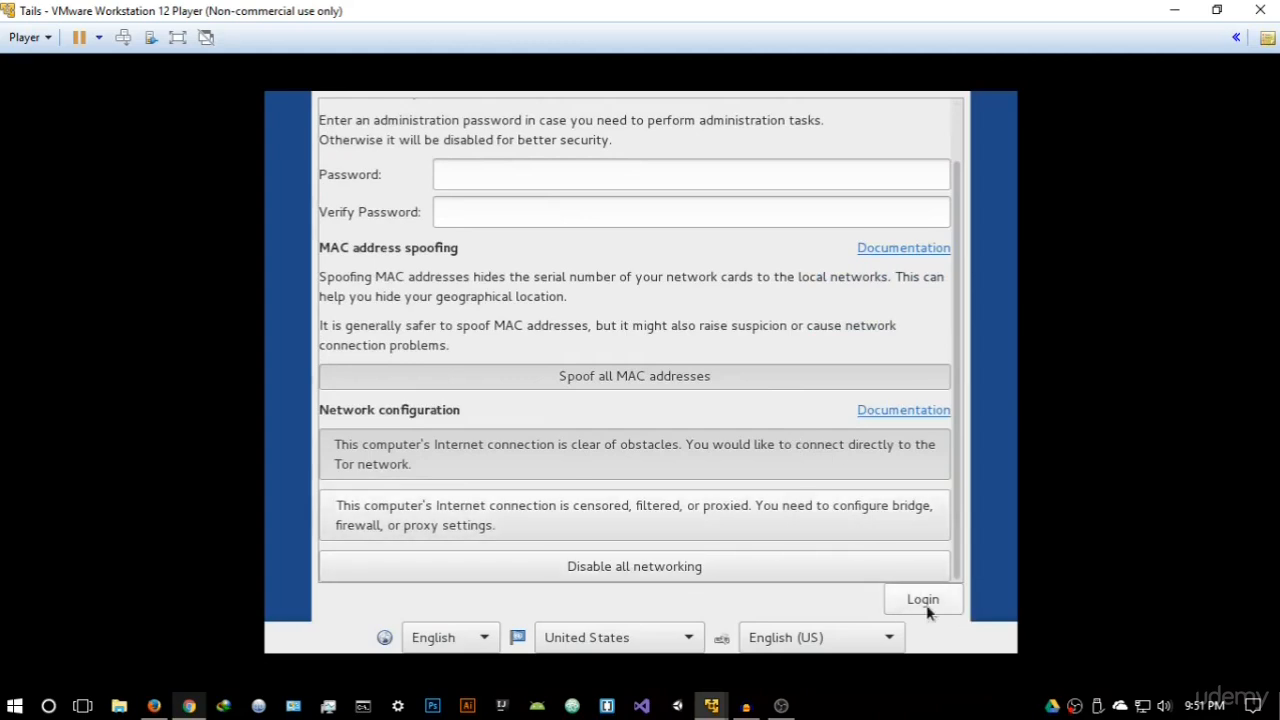